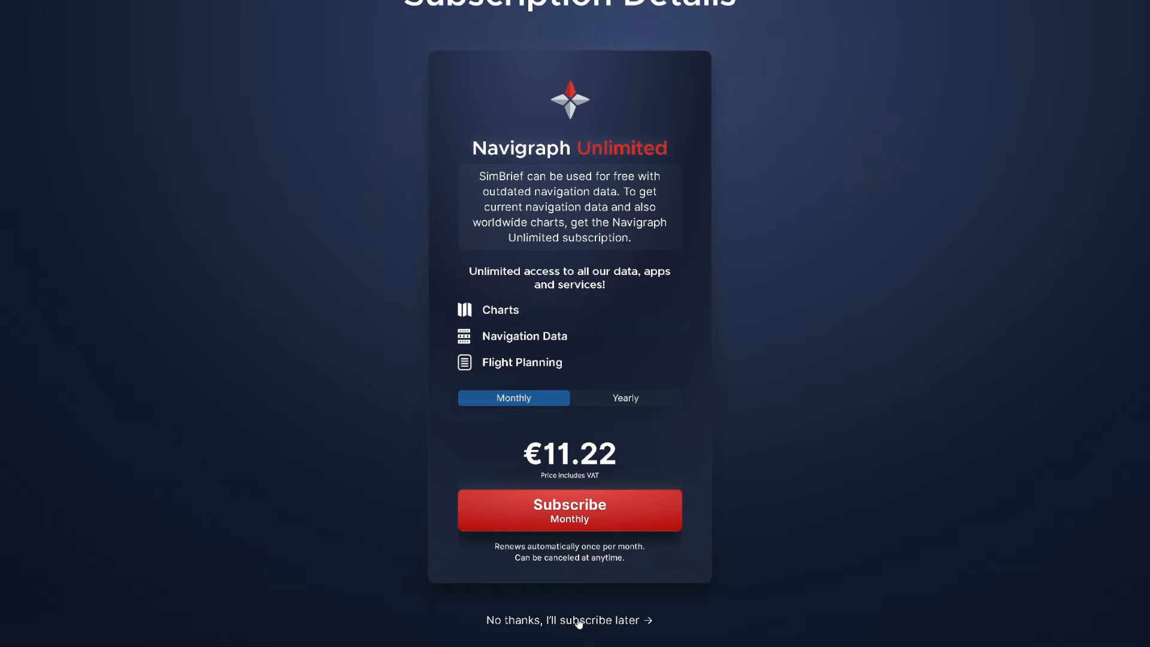
- Decline the subscription offer for now and create a new flight plan from the dashboard
click(576, 621)
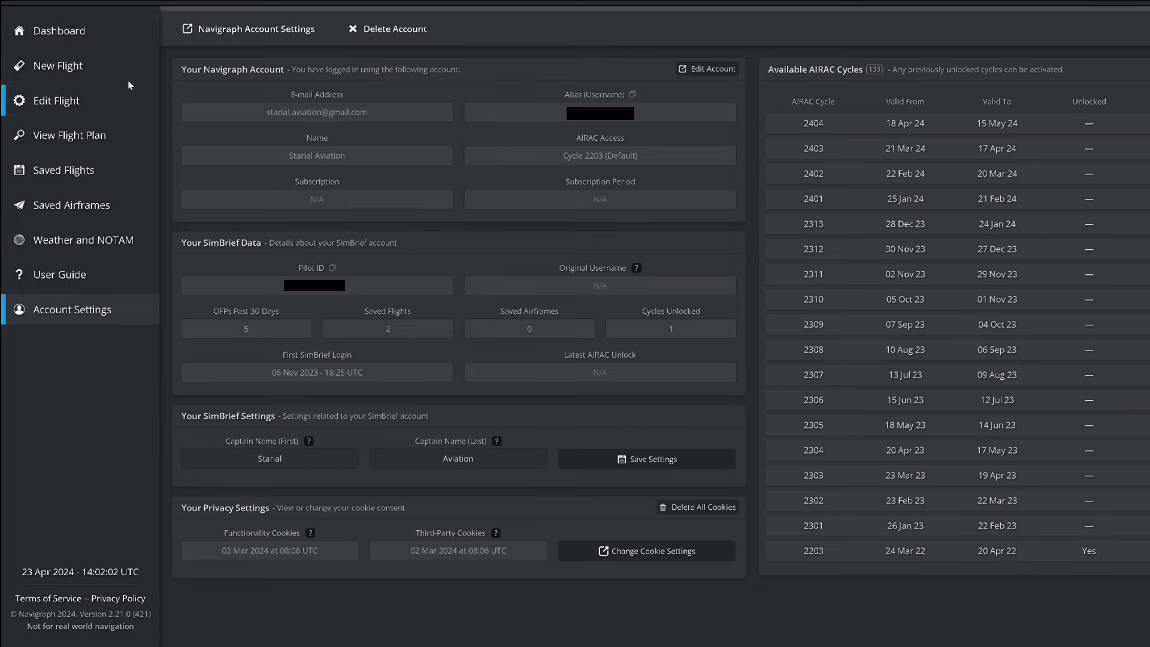
click(86, 33)
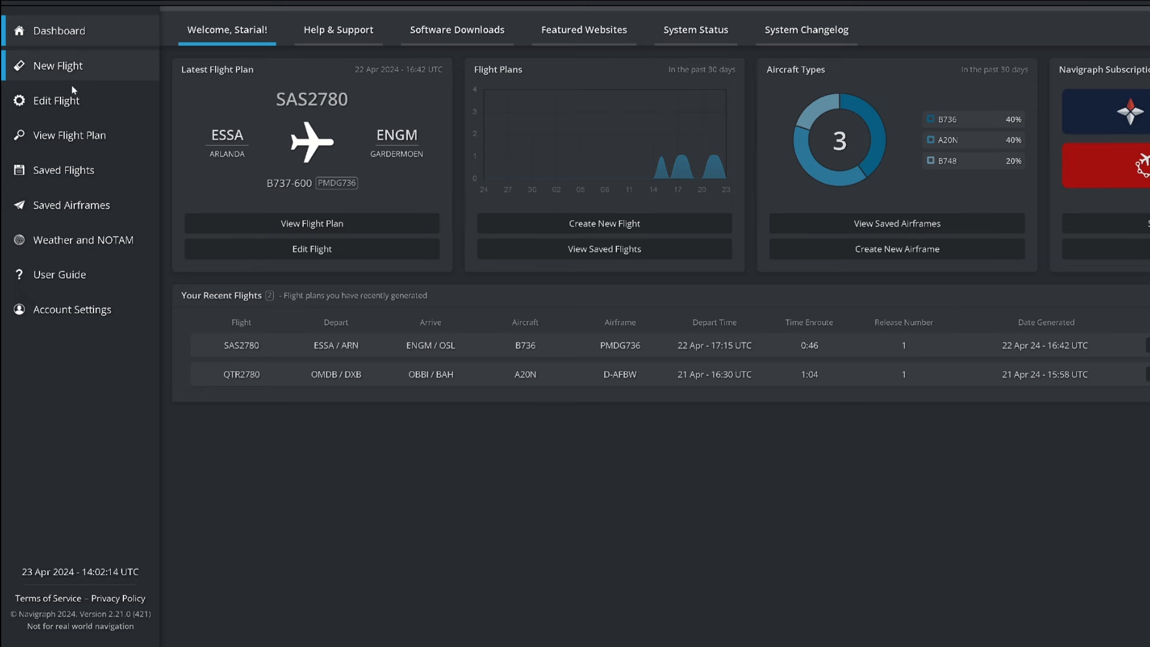
click(637, 226)
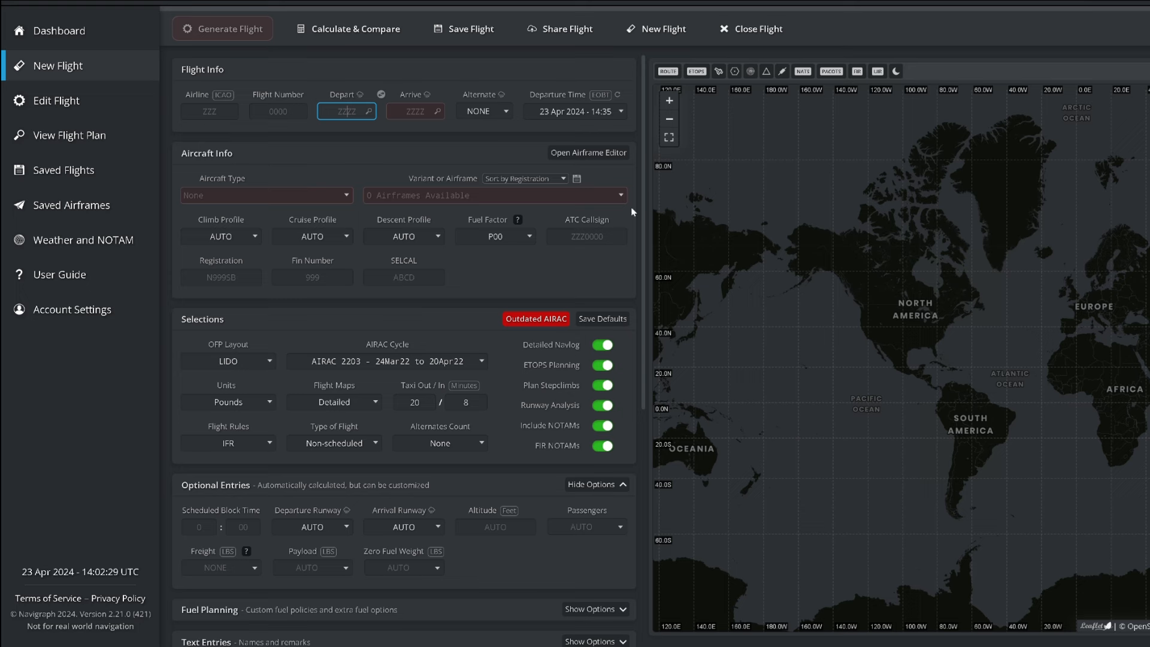
- Set the departure airport to EHAM and the arrival airport to EFHK
text(EHAM)
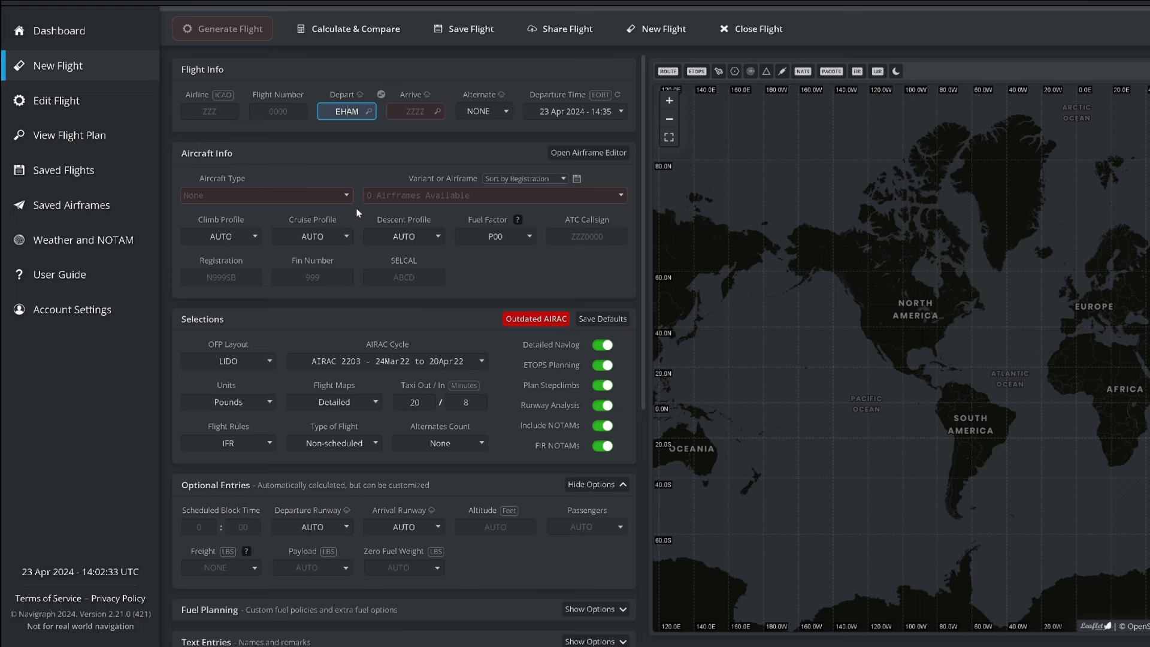
click(413, 117)
text(KSEZ)
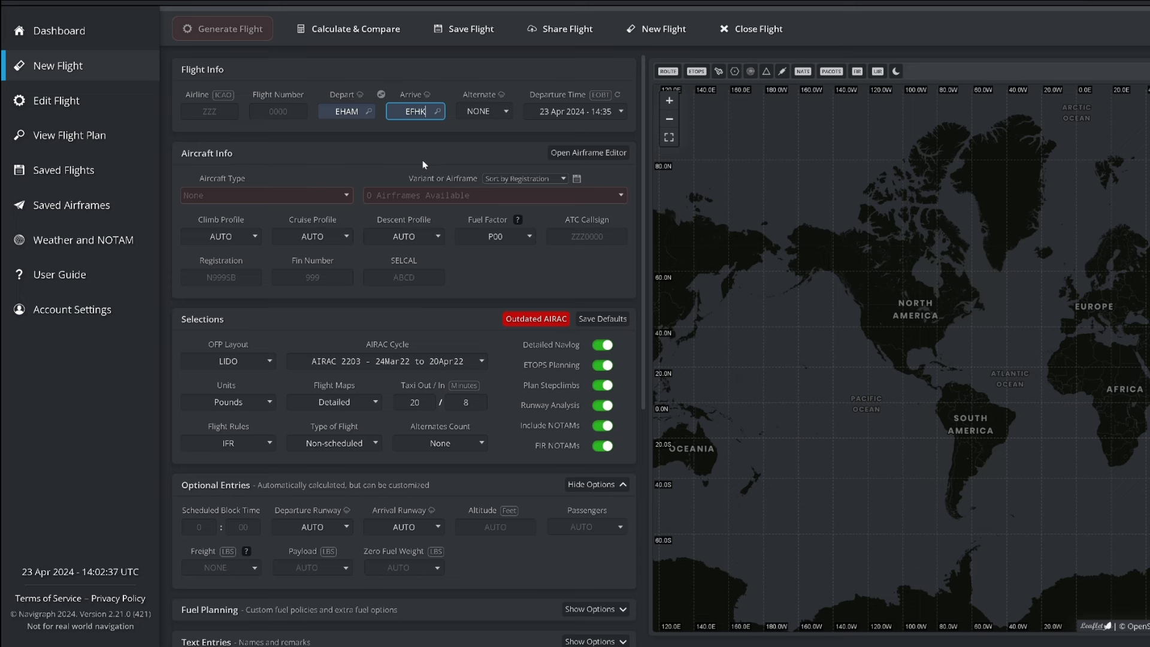
- Choose the A20N - A320-251N aircraft type with the FlyByWire (MSFS) - All Versions airframe
click(307, 202)
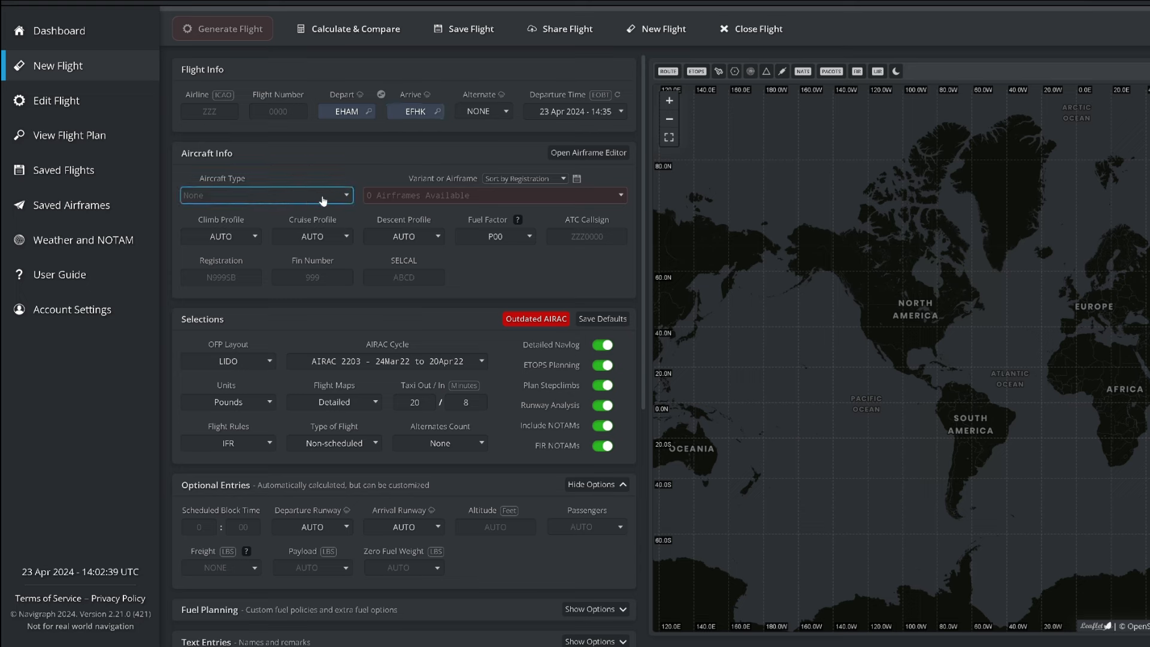
click(267, 319)
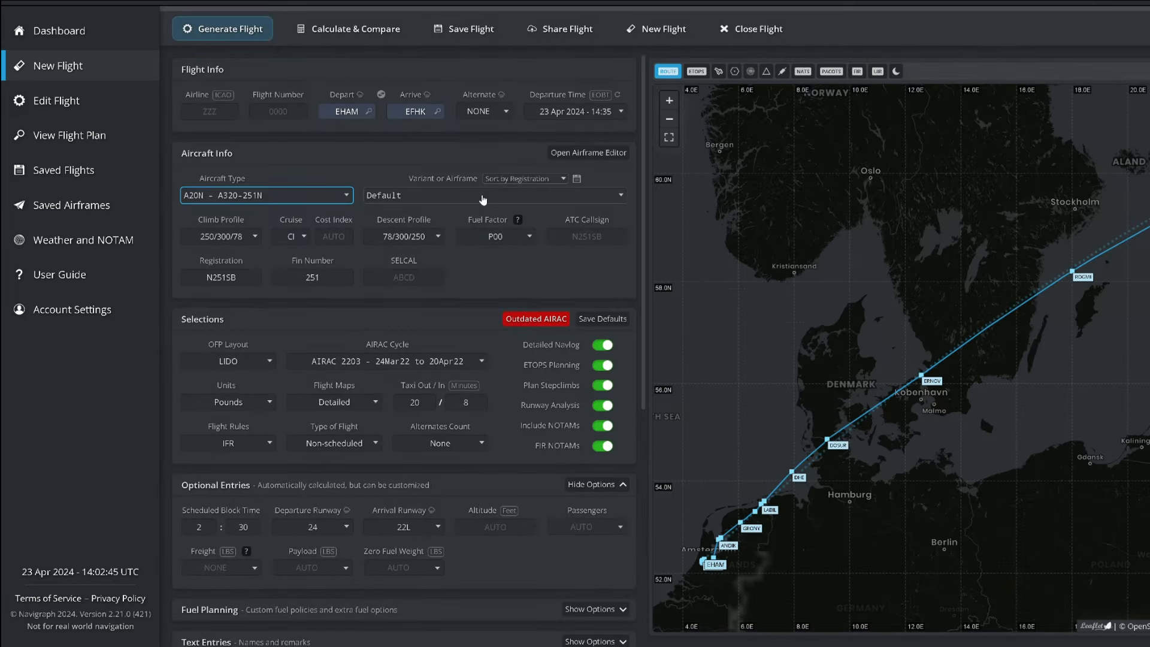
click(483, 198)
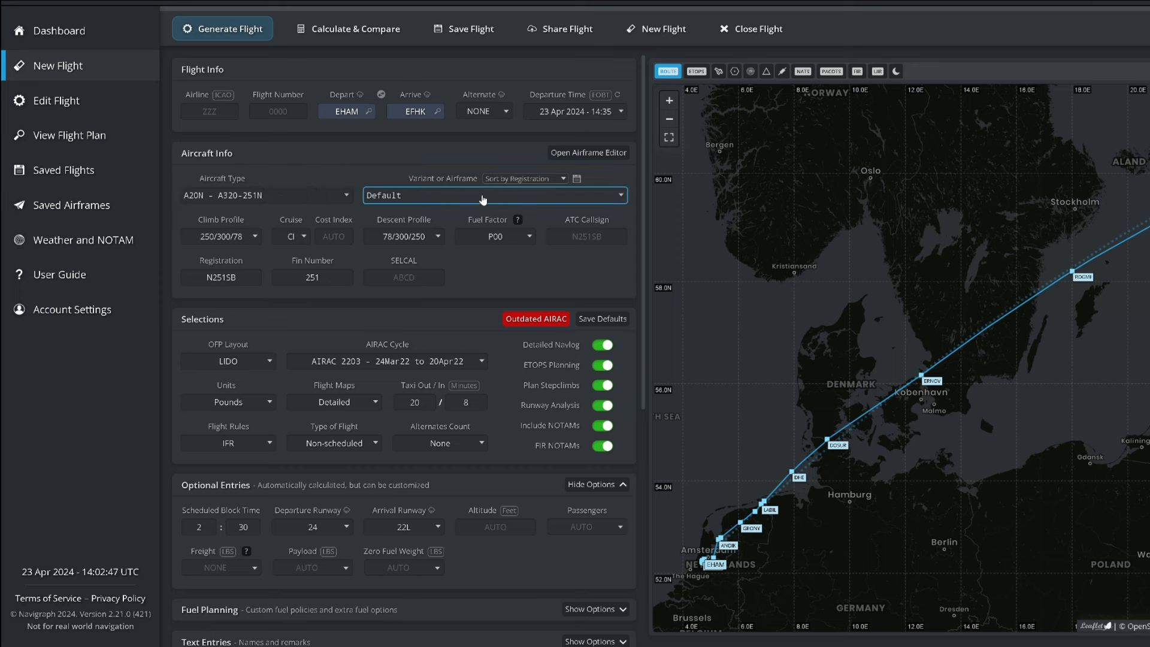
click(473, 235)
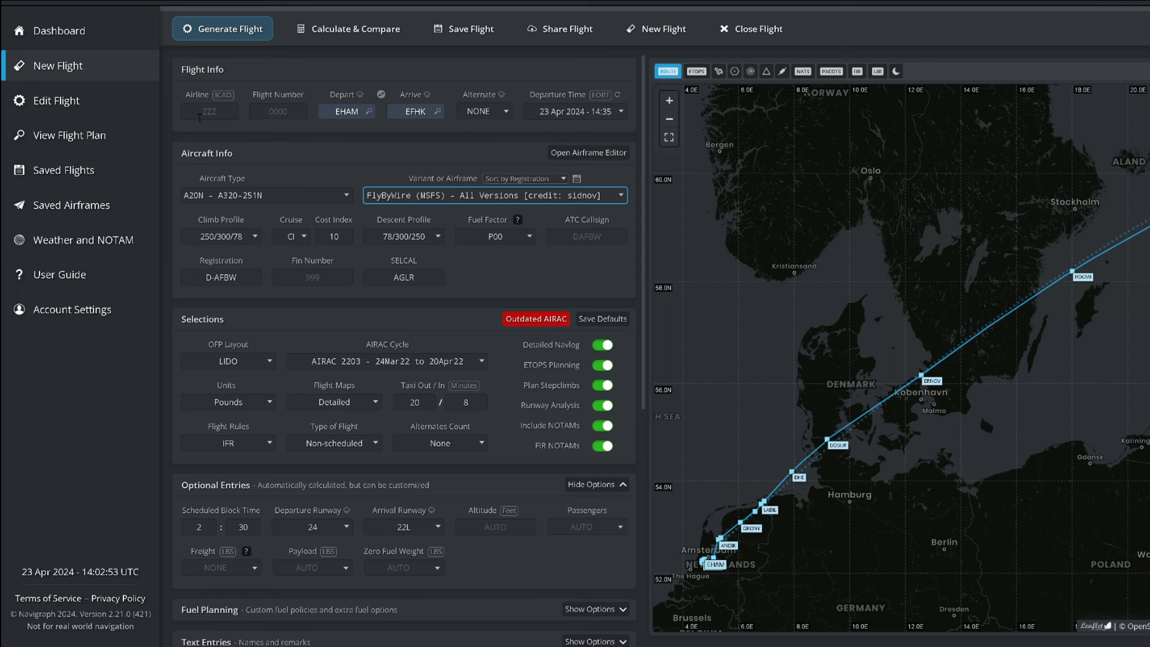
- Set the airline to FIN and the flight number to 2780
click(201, 115)
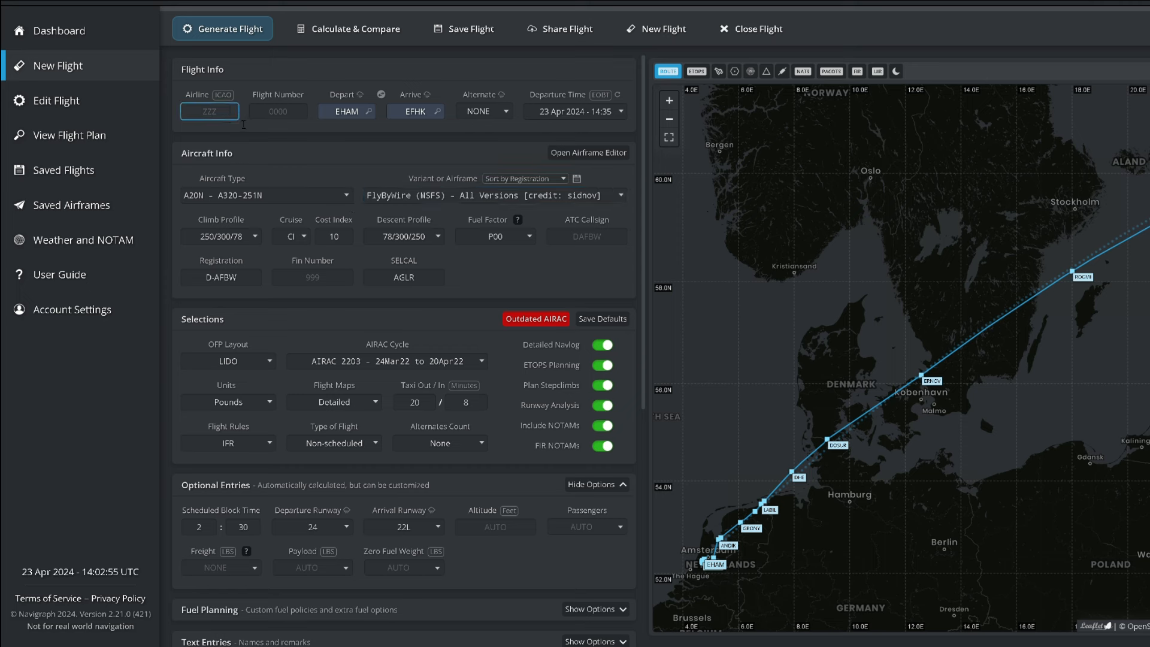
text(FIN)
click(299, 122)
text(2780)
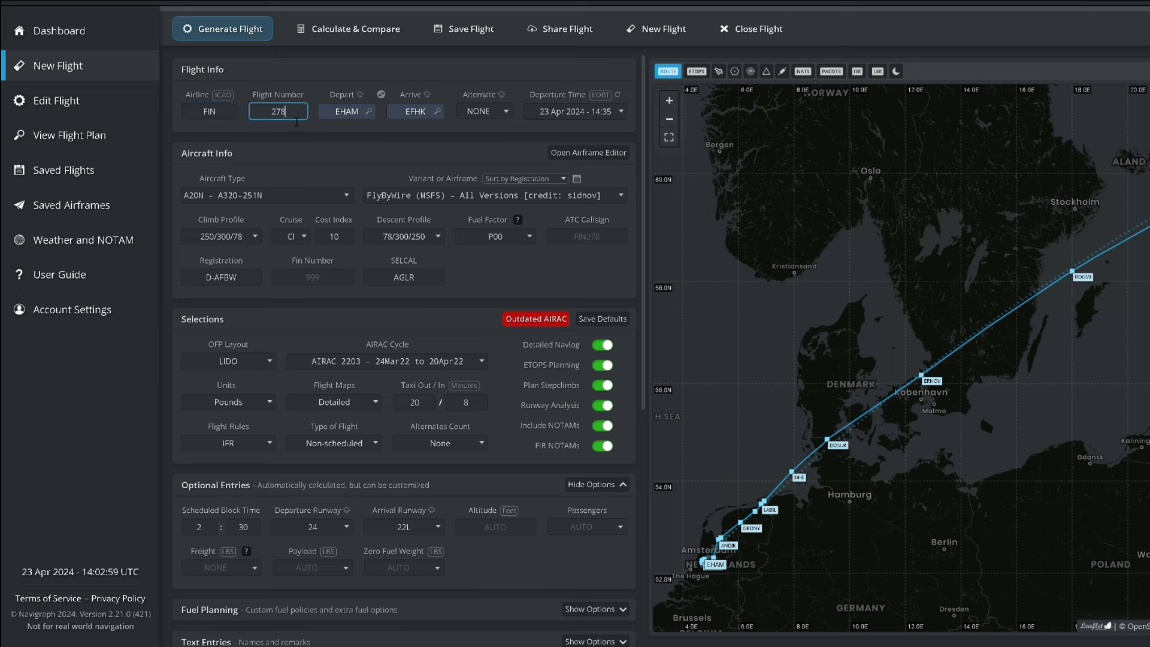
click(501, 291)
- Review the flight selections and examine the departure part of the route around EHAM on the map
scroll(480, 389, down, 2)
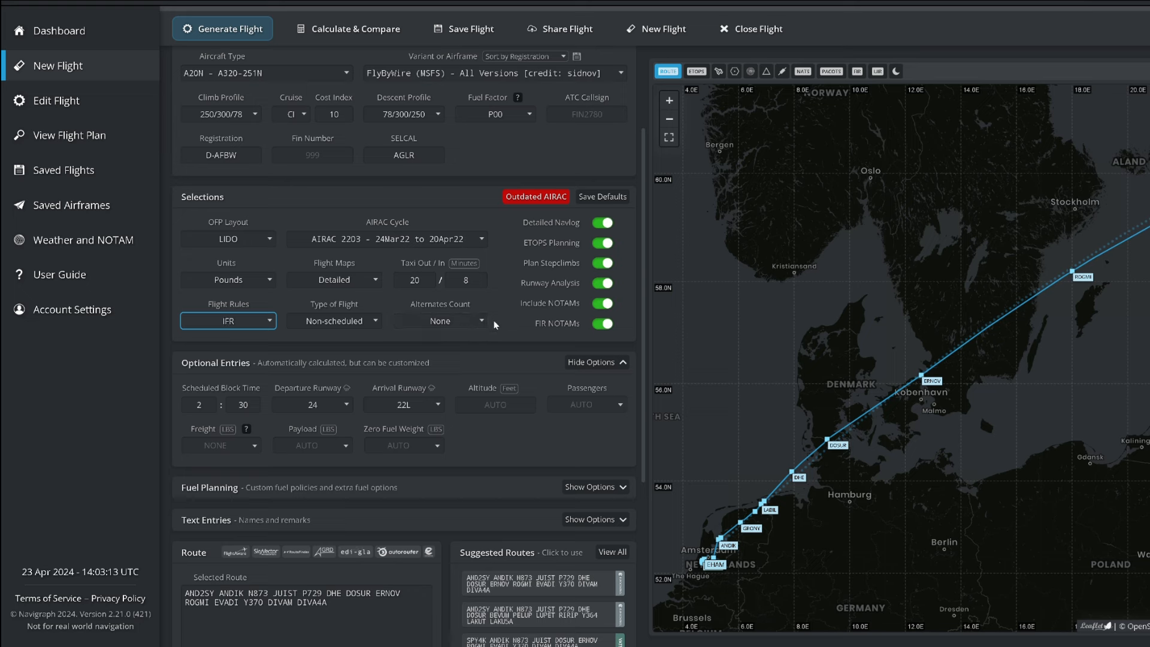
click(474, 324)
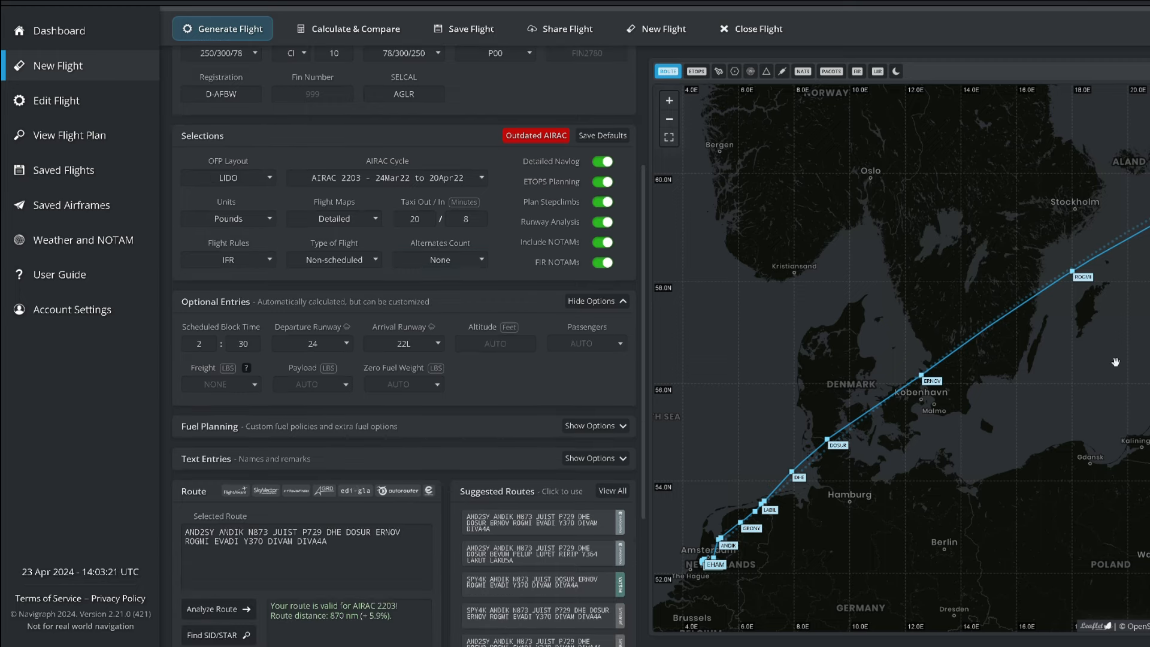
drag(1117, 362, 1118, 308)
scroll(741, 496, up, 1)
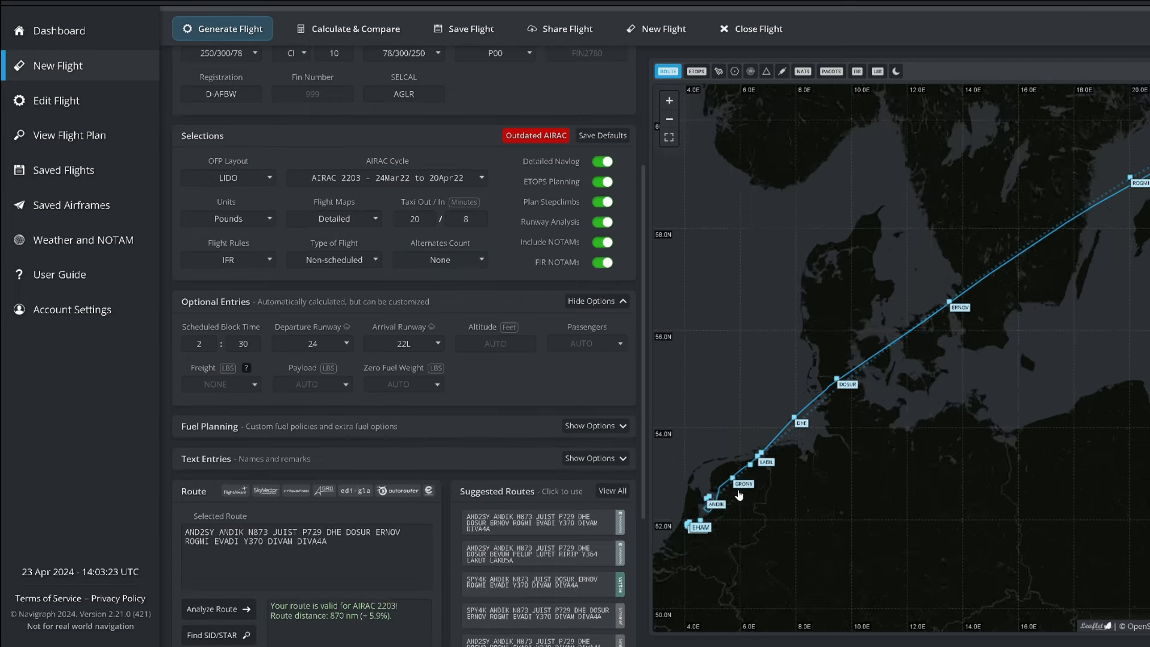
drag(740, 498, 840, 450)
scroll(623, 515, up, 3)
scroll(770, 479, up, 4)
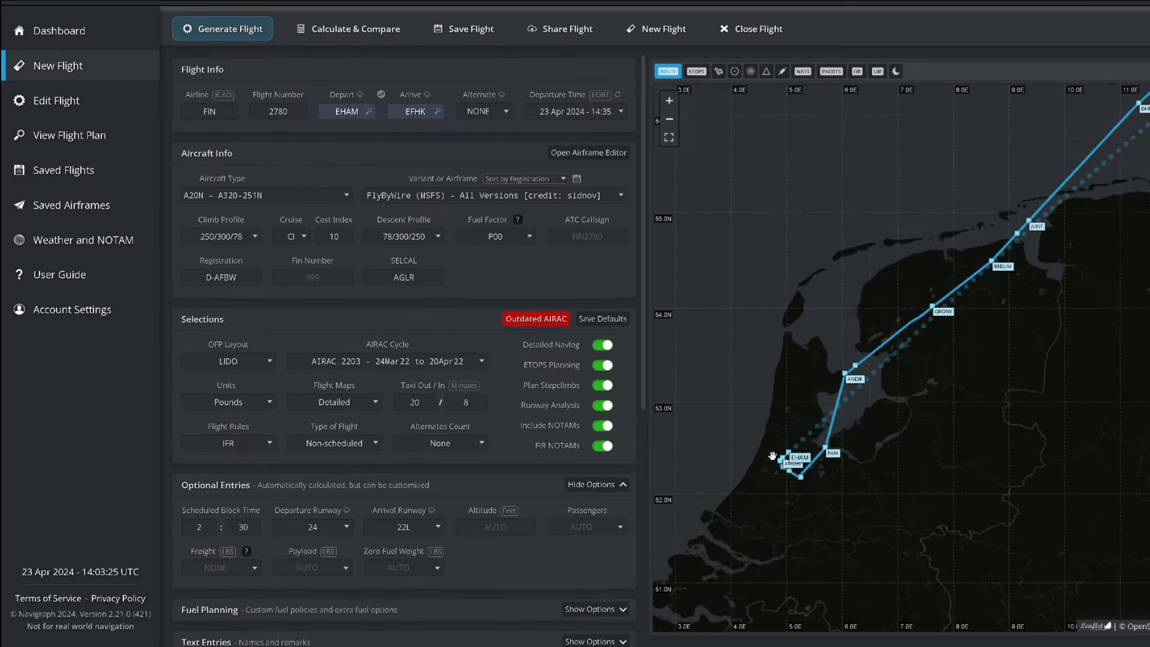
drag(804, 507, 806, 456)
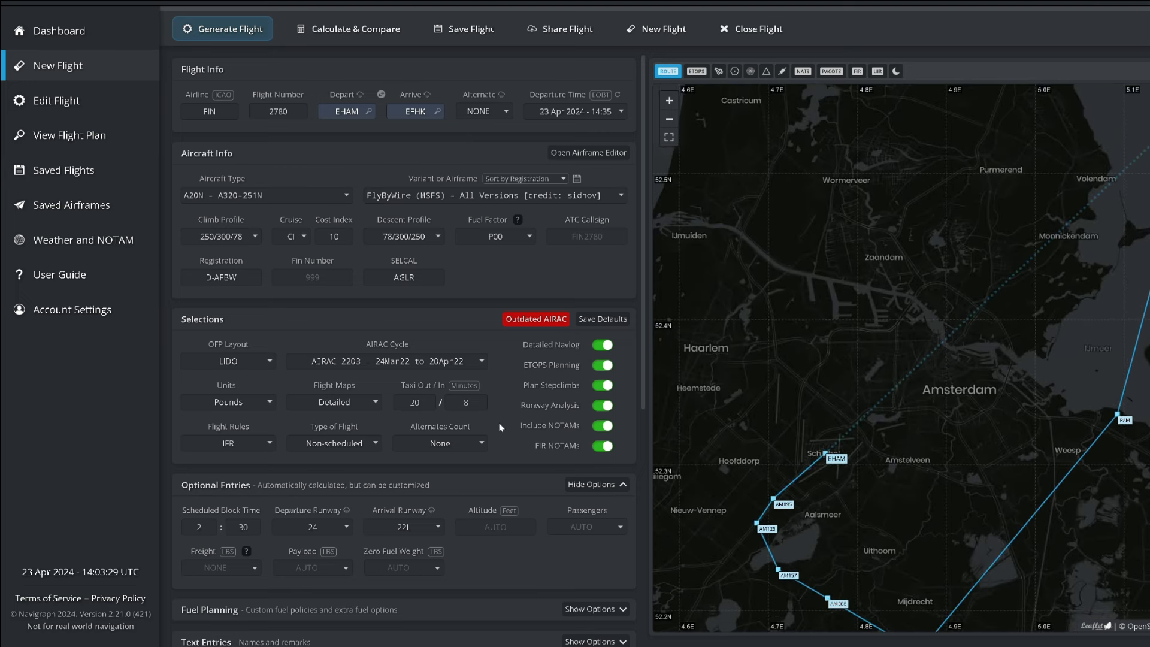
- Change the departure runway to 36C and accept selecting new SIDs/STARs for it
scroll(501, 427, down, 2)
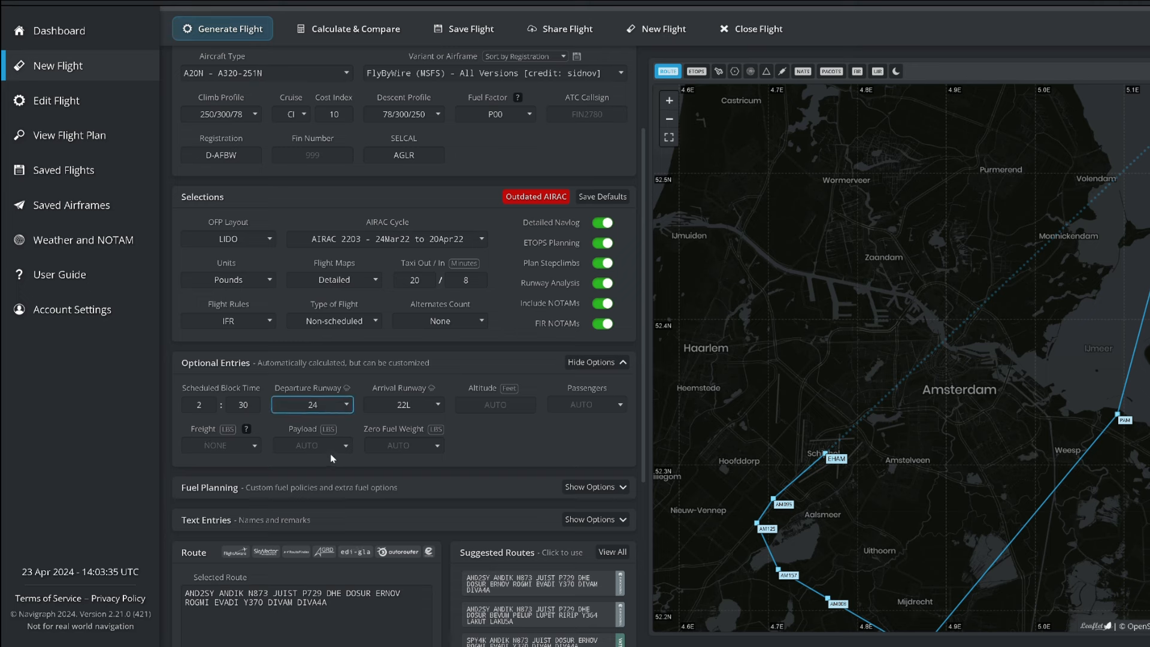
click(330, 523)
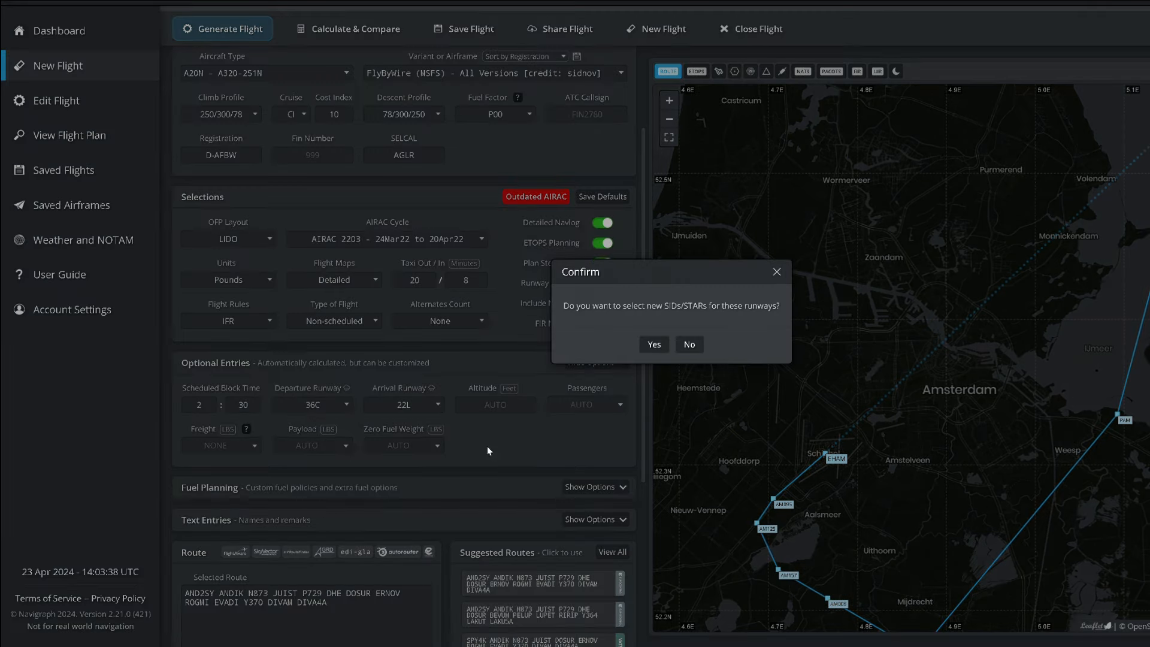
click(655, 344)
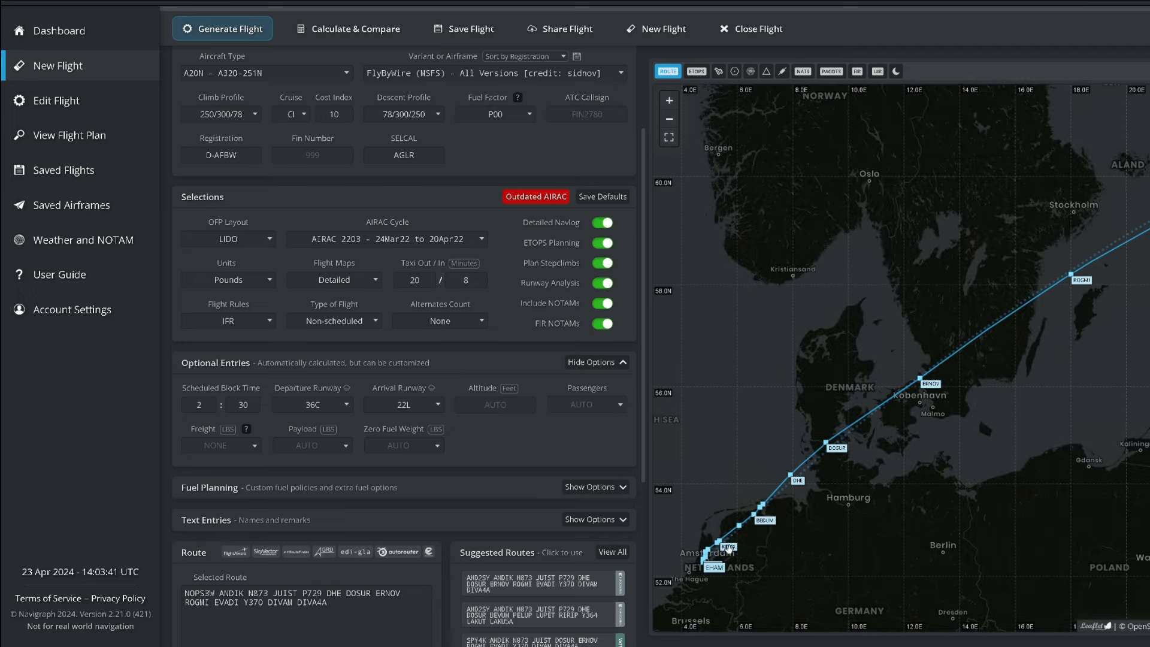
- Examine the route on the map from the EHAM departure along to the approach into EFHK
scroll(721, 580, up, 3)
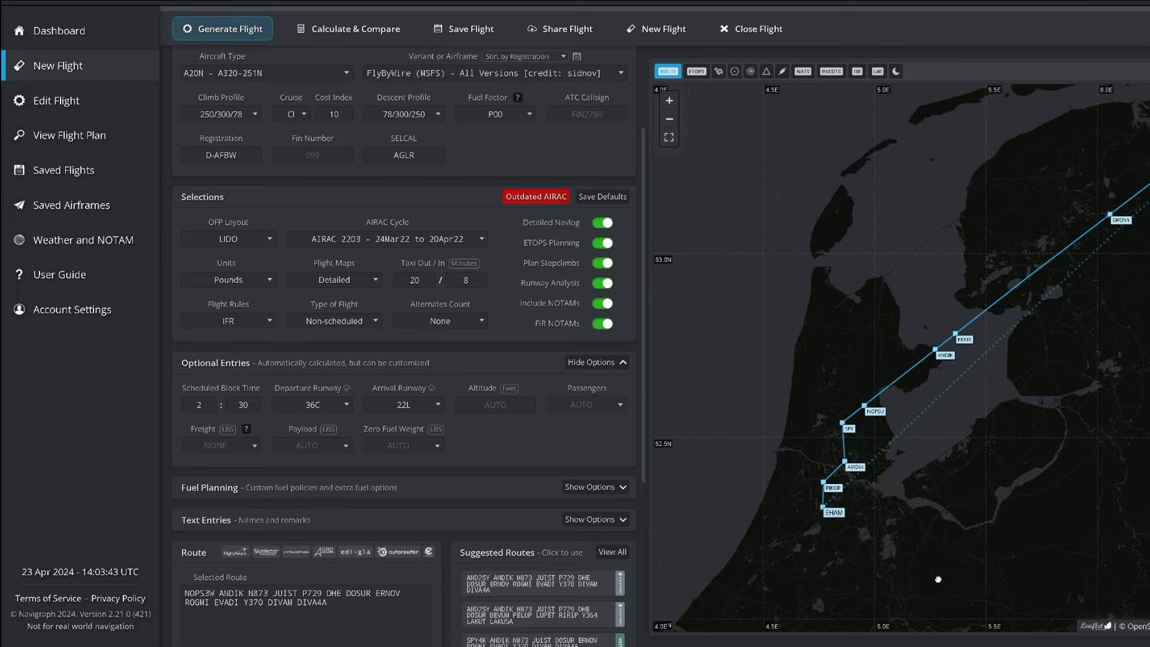
scroll(938, 580, up, 1)
scroll(915, 532, up, 1)
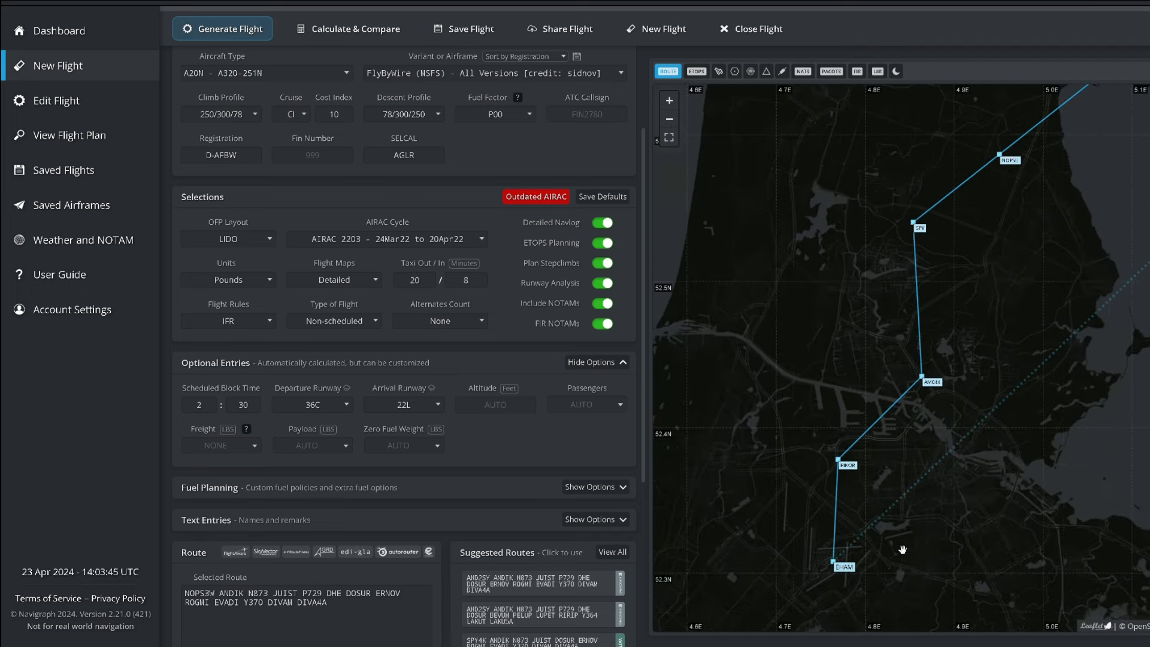
drag(924, 440, 850, 509)
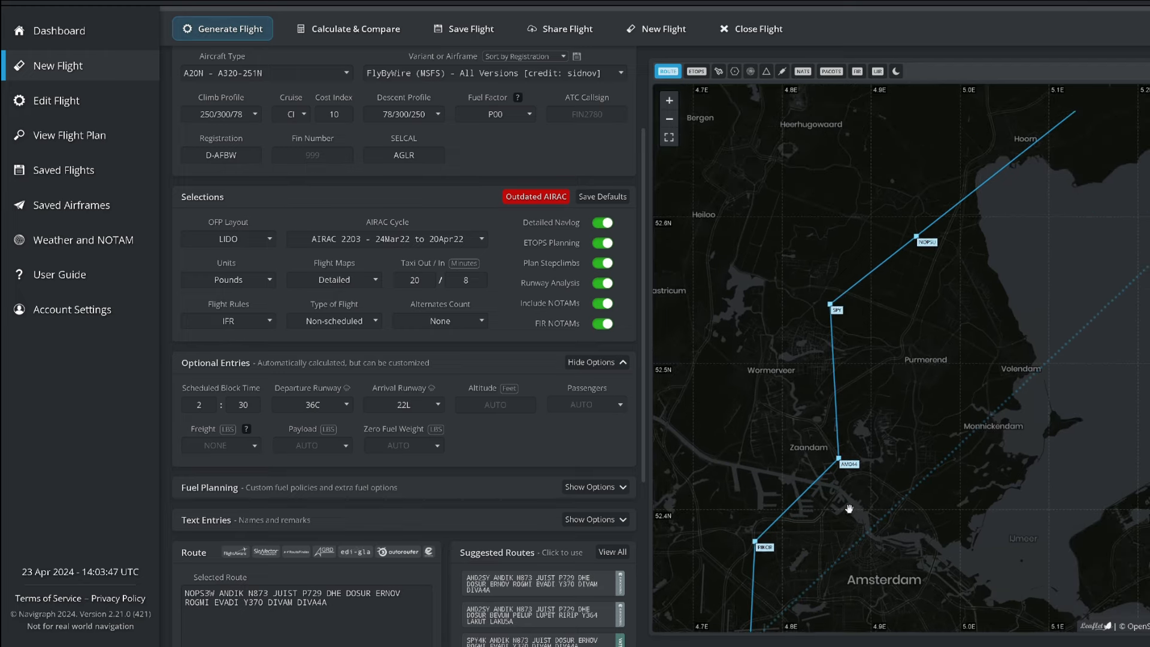
scroll(850, 508, down, 2)
drag(946, 413, 817, 483)
scroll(819, 482, down, 1)
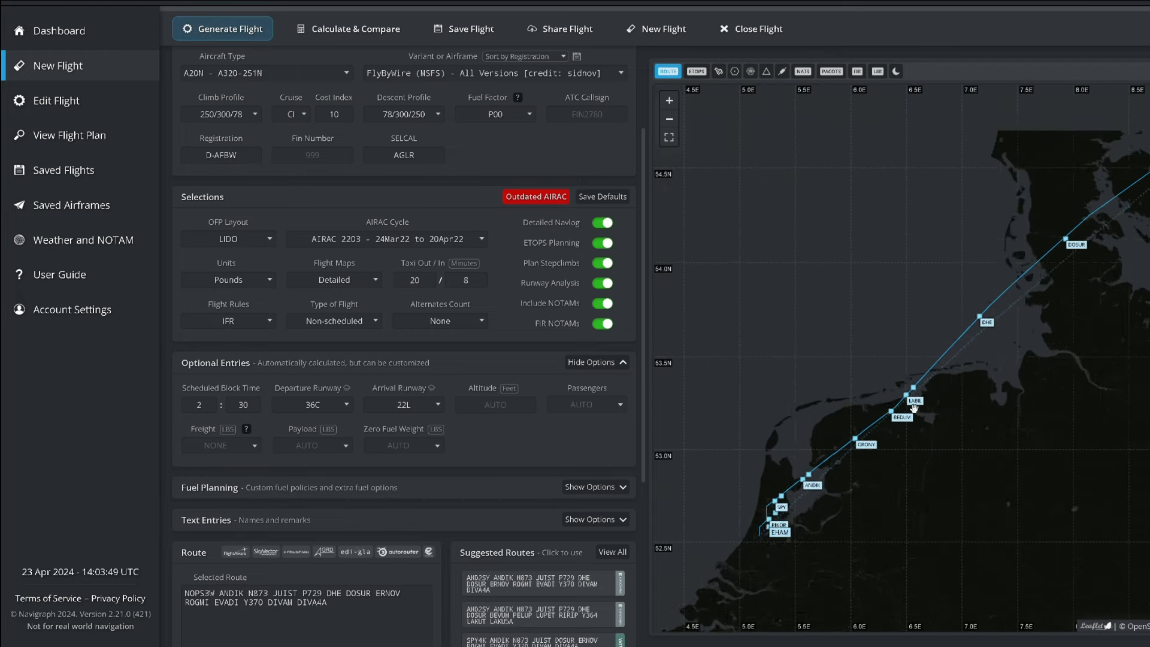
scroll(910, 410, down, 3)
drag(1045, 347, 809, 488)
scroll(883, 403, up, 1)
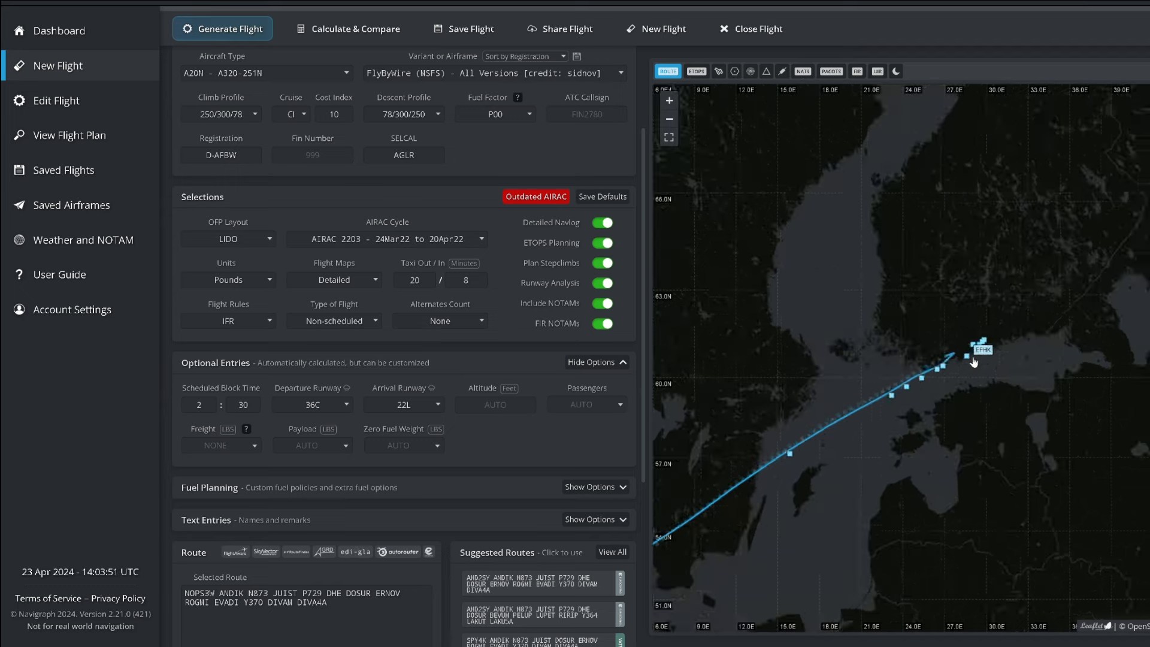
scroll(846, 365, up, 2)
drag(1004, 324, 932, 439)
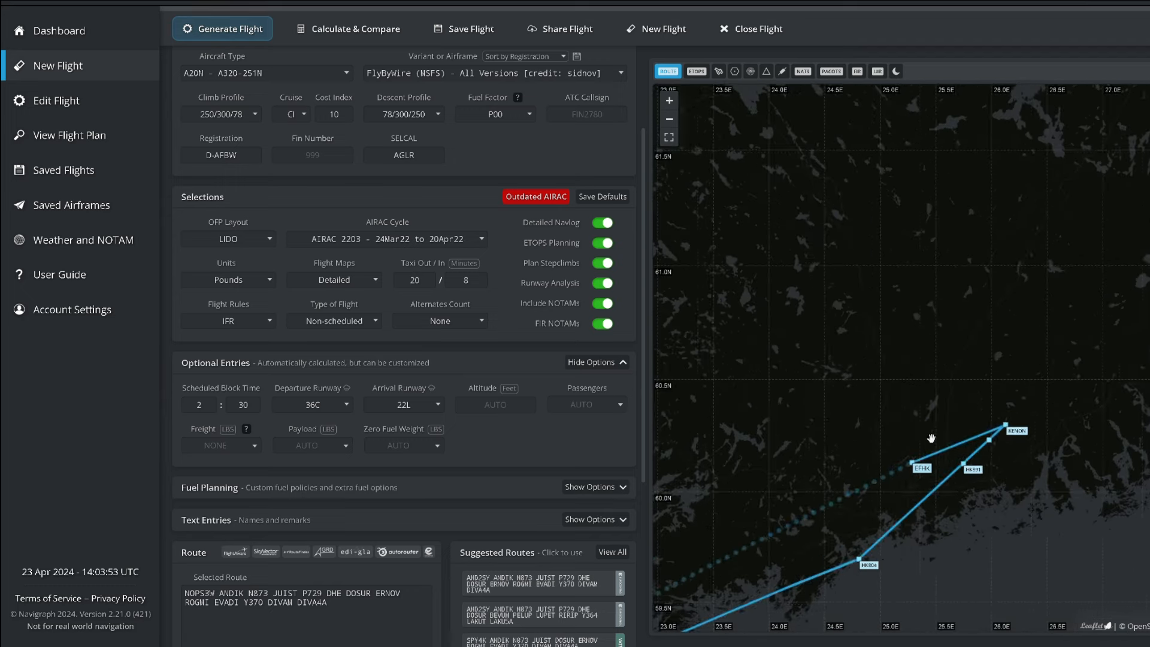
scroll(923, 450, up, 3)
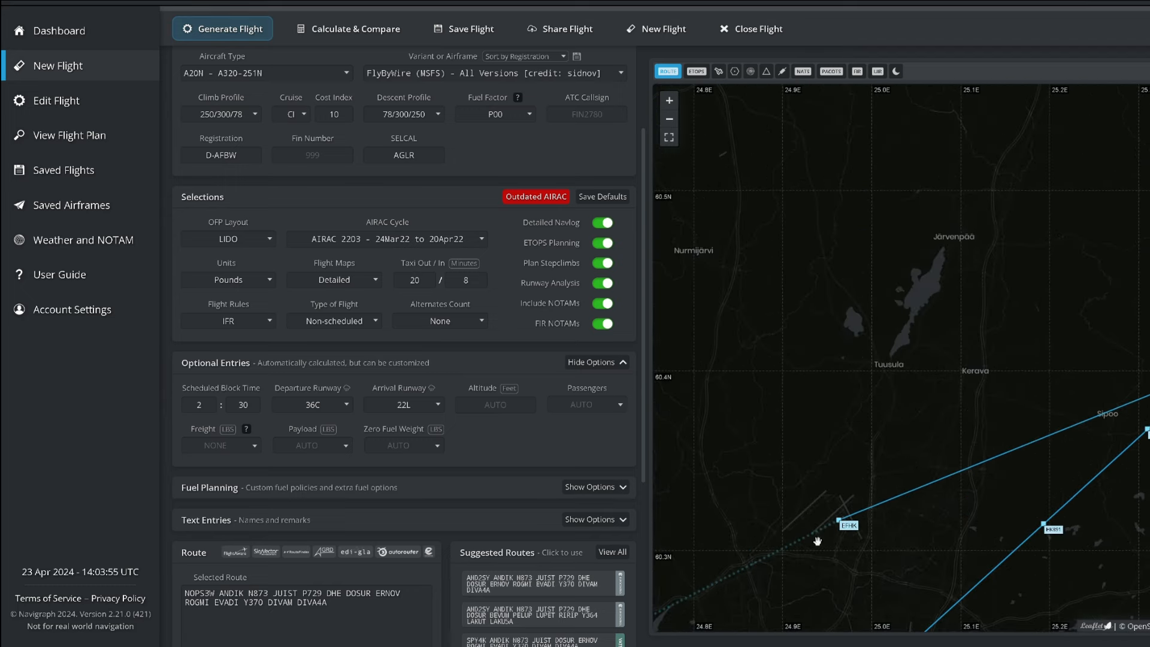
- Change the arrival runway to 04R and accept selecting new SIDs/STARs for it
scroll(330, 451, down, 3)
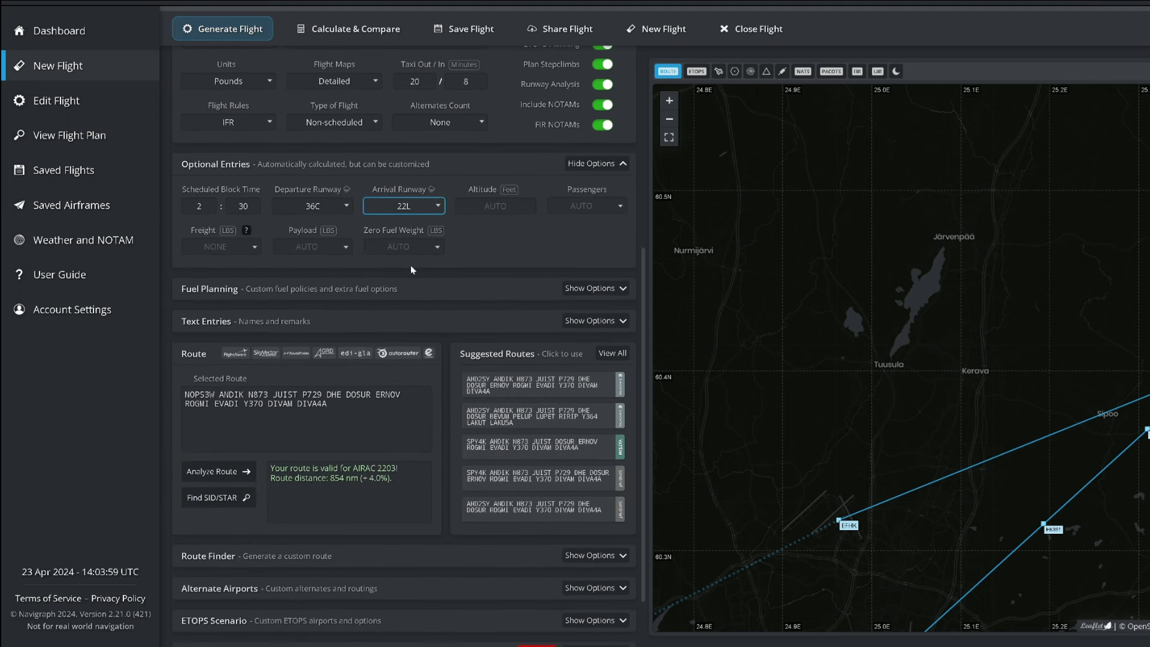
click(414, 234)
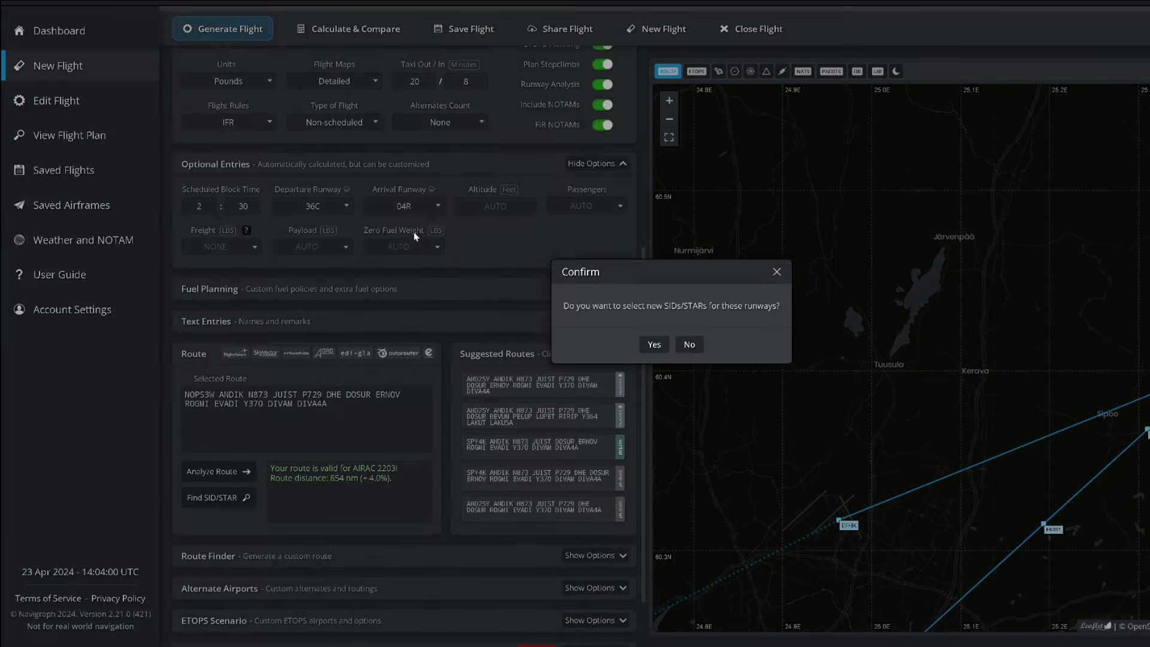
click(659, 340)
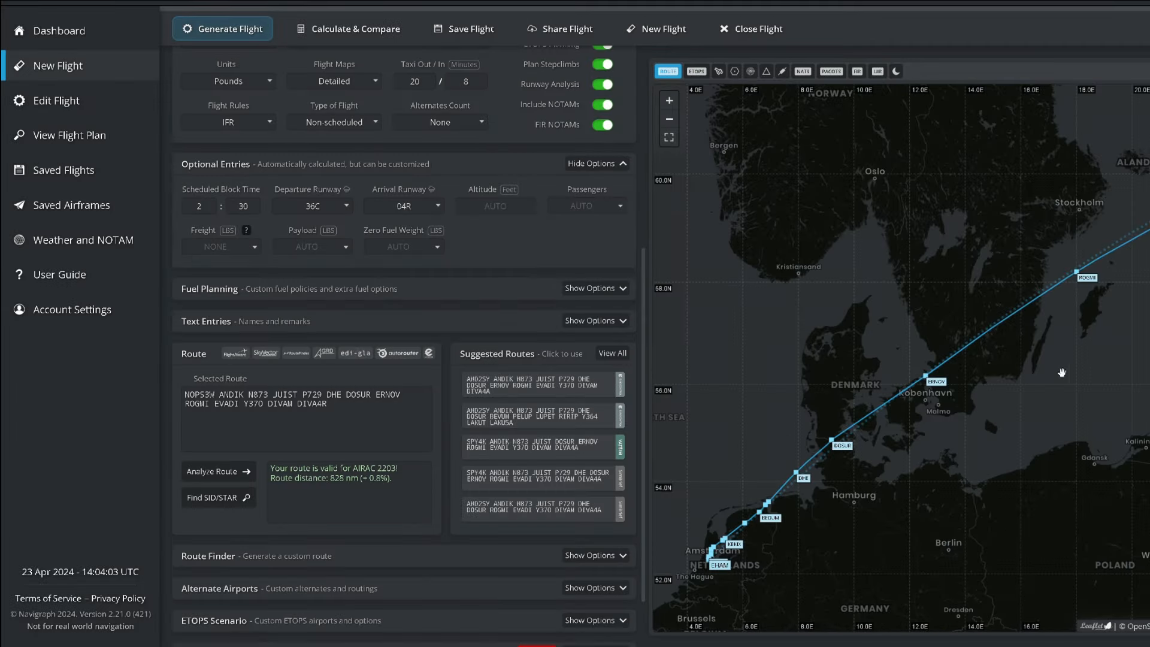
- Examine the new arrival routing into EFHK on the map
drag(1062, 373, 917, 422)
scroll(994, 343, up, 3)
drag(1087, 280, 953, 453)
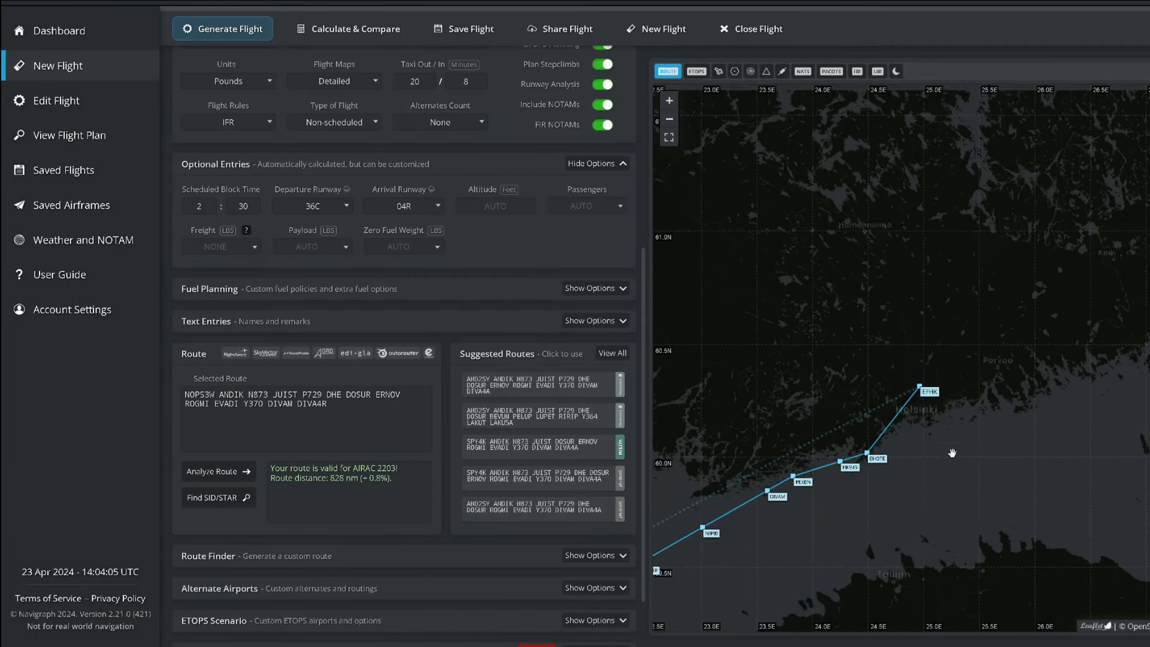
scroll(913, 394, up, 2)
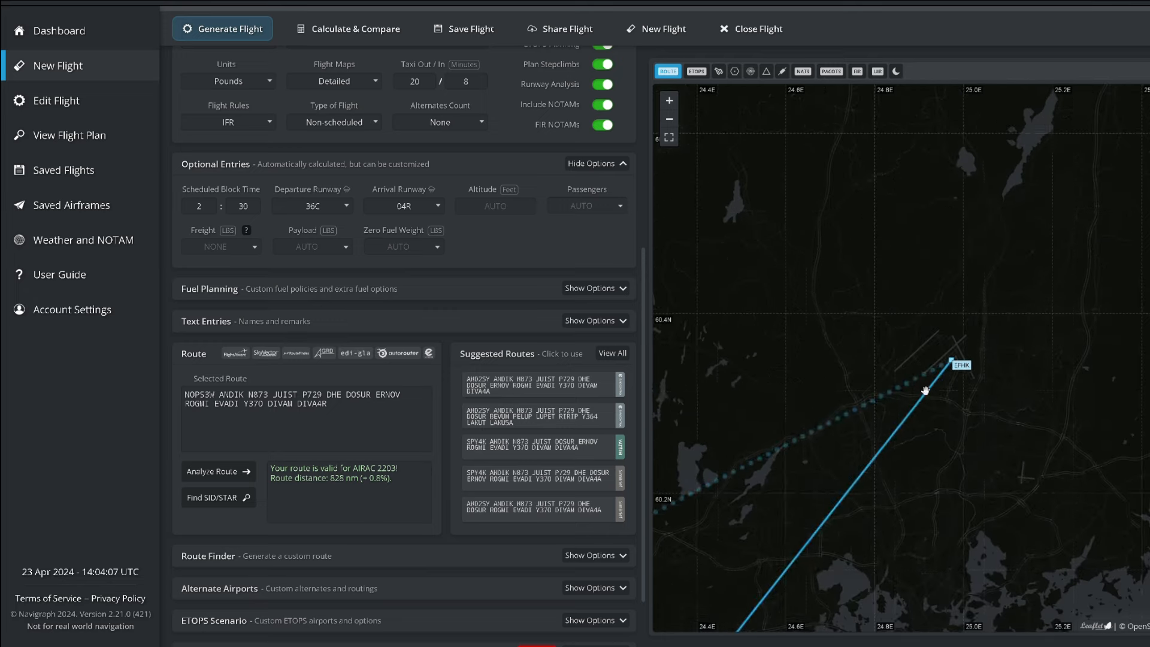
scroll(959, 367, down, 3)
drag(677, 488, 854, 384)
- Show the fuel planning options, set the passengers to 174, and review the remaining flight plan entries
scroll(773, 429, down, 1)
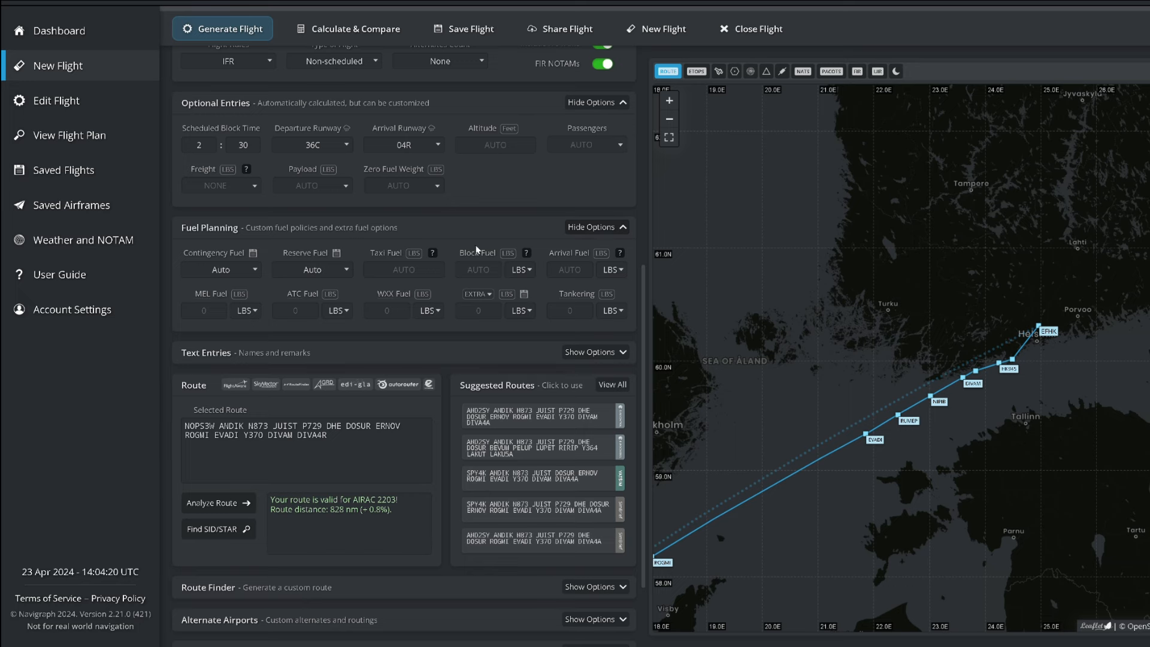
scroll(419, 245, up, 2)
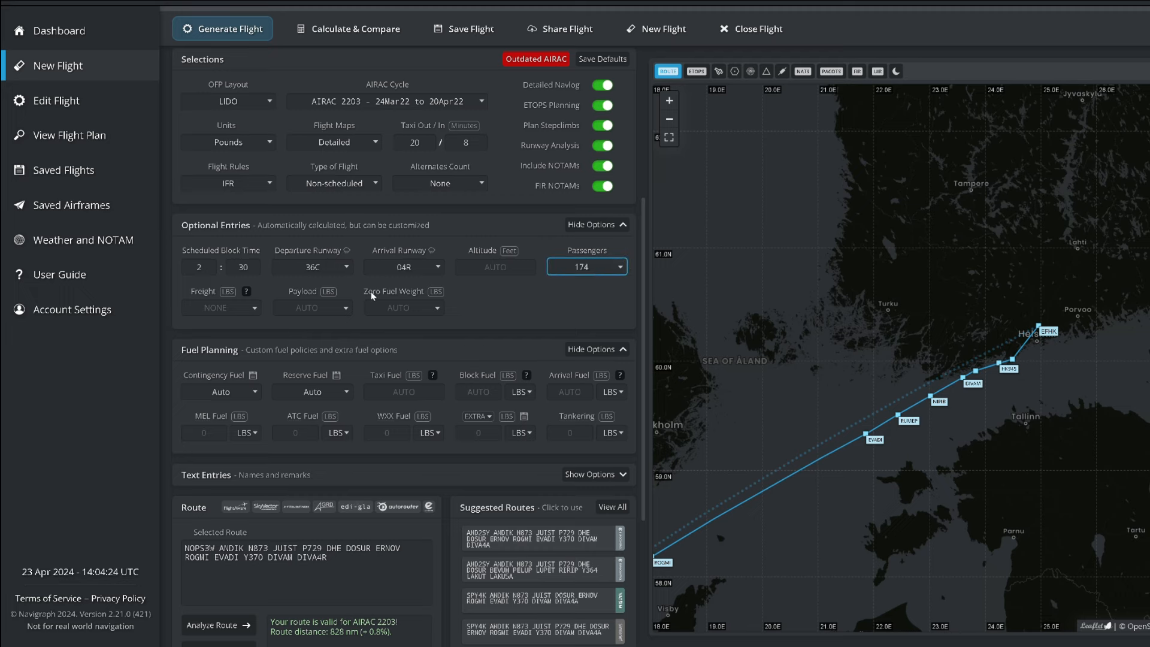
scroll(604, 406, down, 5)
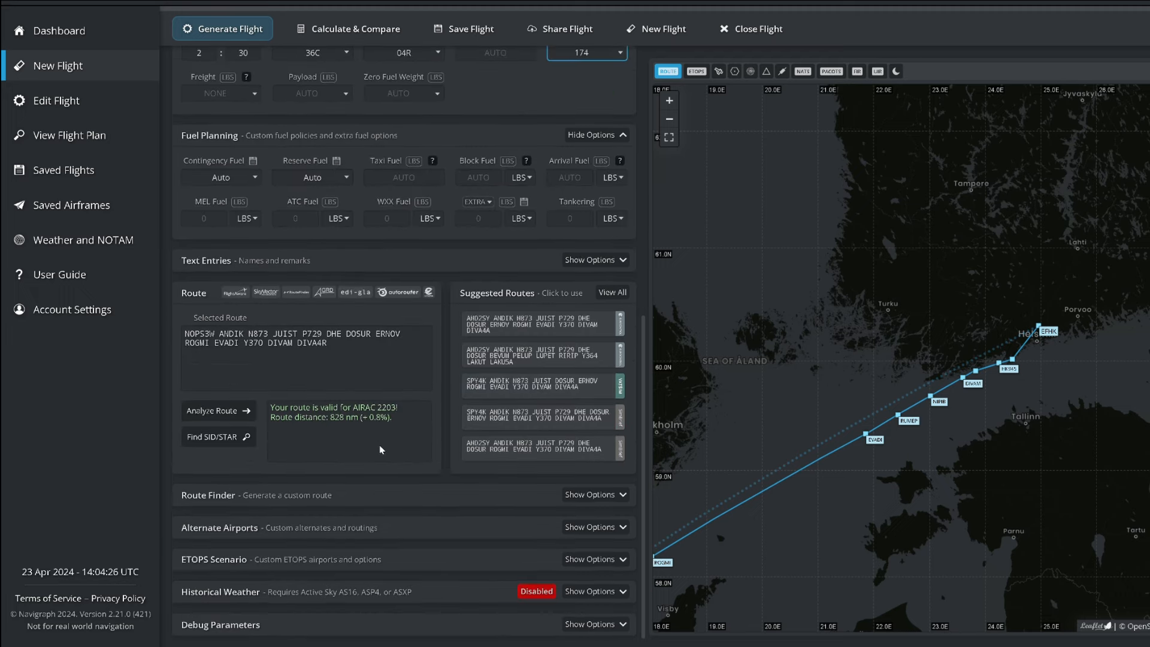
scroll(292, 374, up, 10)
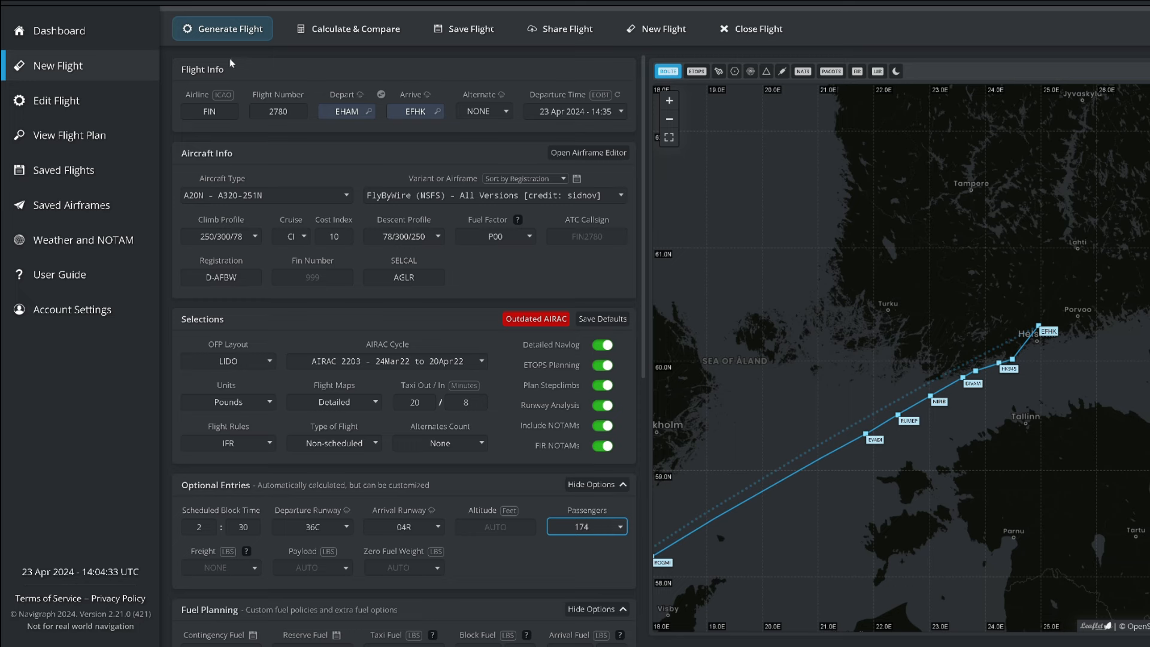
- Generate the FIN2780 flight plan, review its load sheet and route, and show the flight plan download details
click(211, 29)
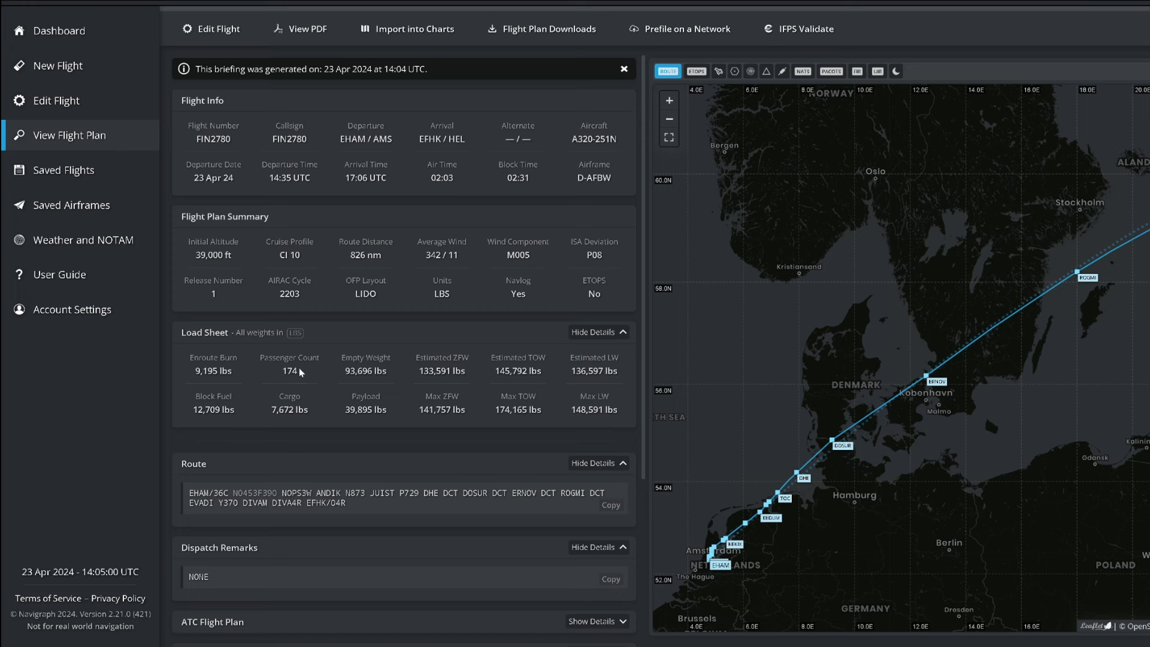
scroll(283, 487, down, 4)
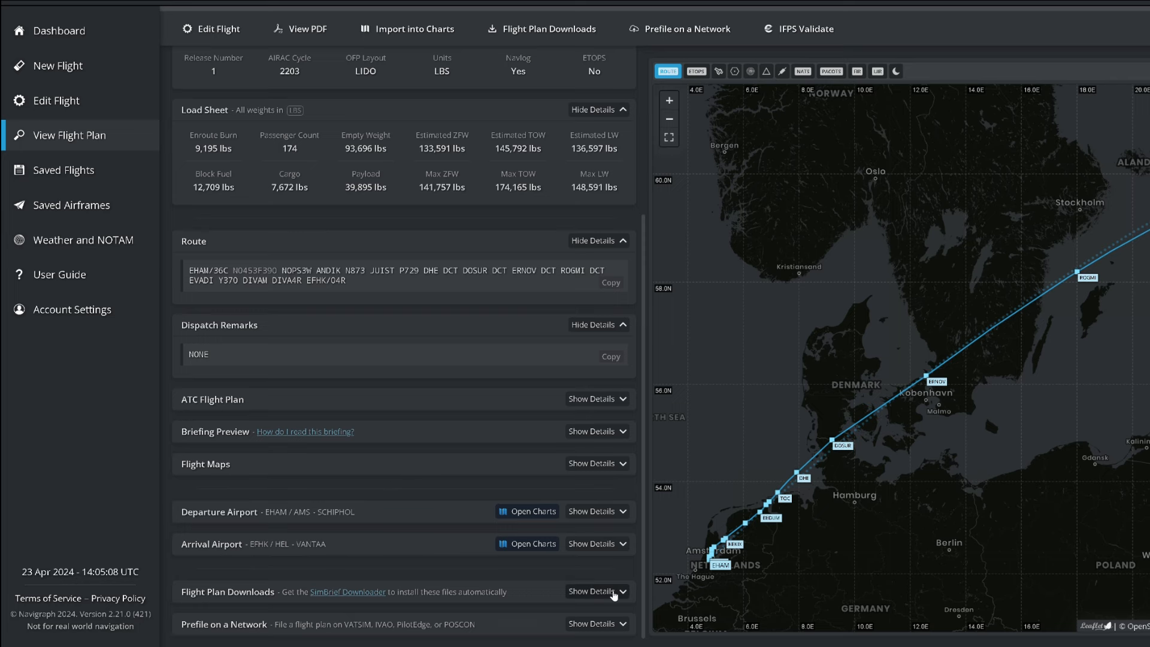
click(614, 592)
scroll(221, 507, down, 1)
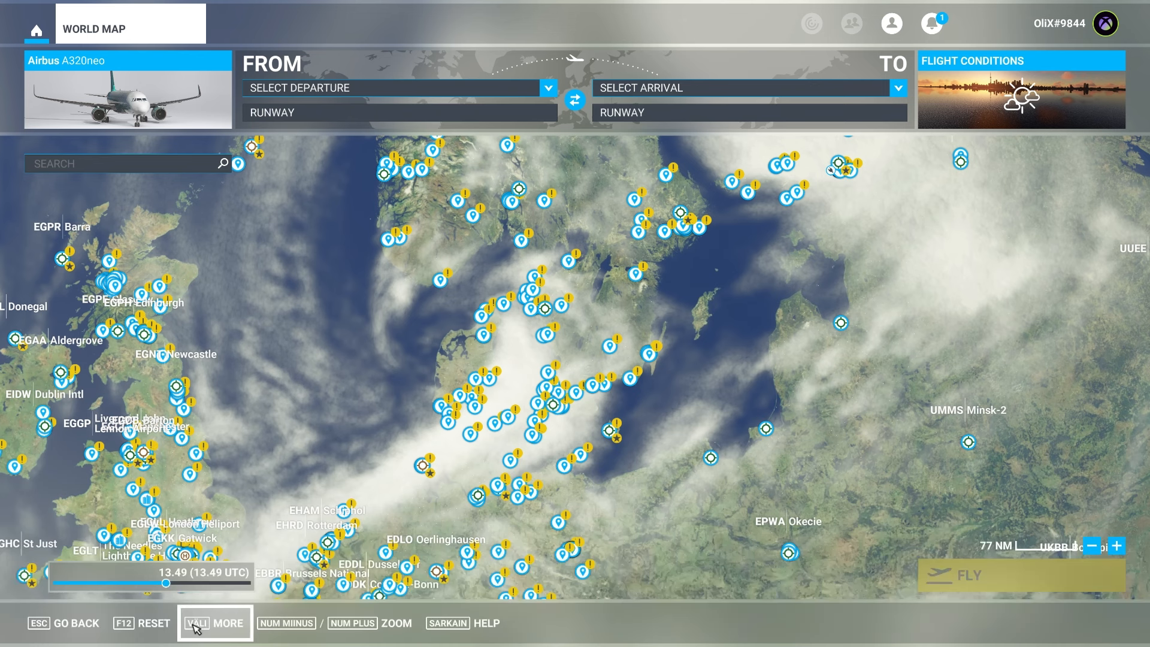
- Switch to Microsoft Flight Simulator's world map and load the EHAM to EFHK flight plan from this PC
click(225, 631)
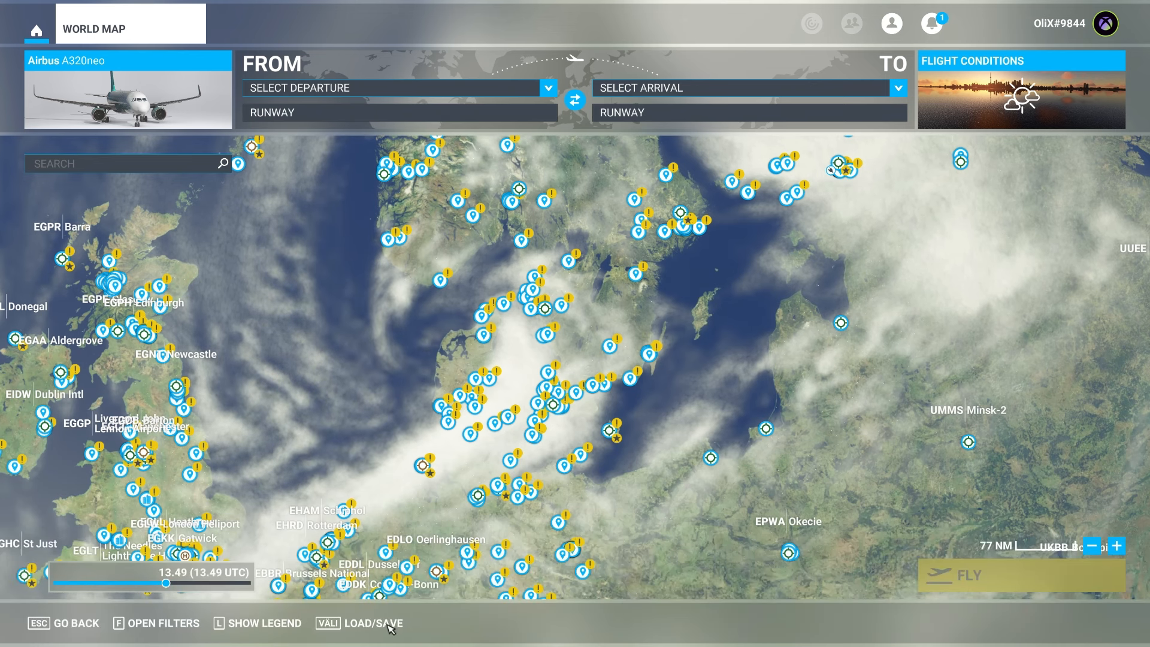
click(396, 630)
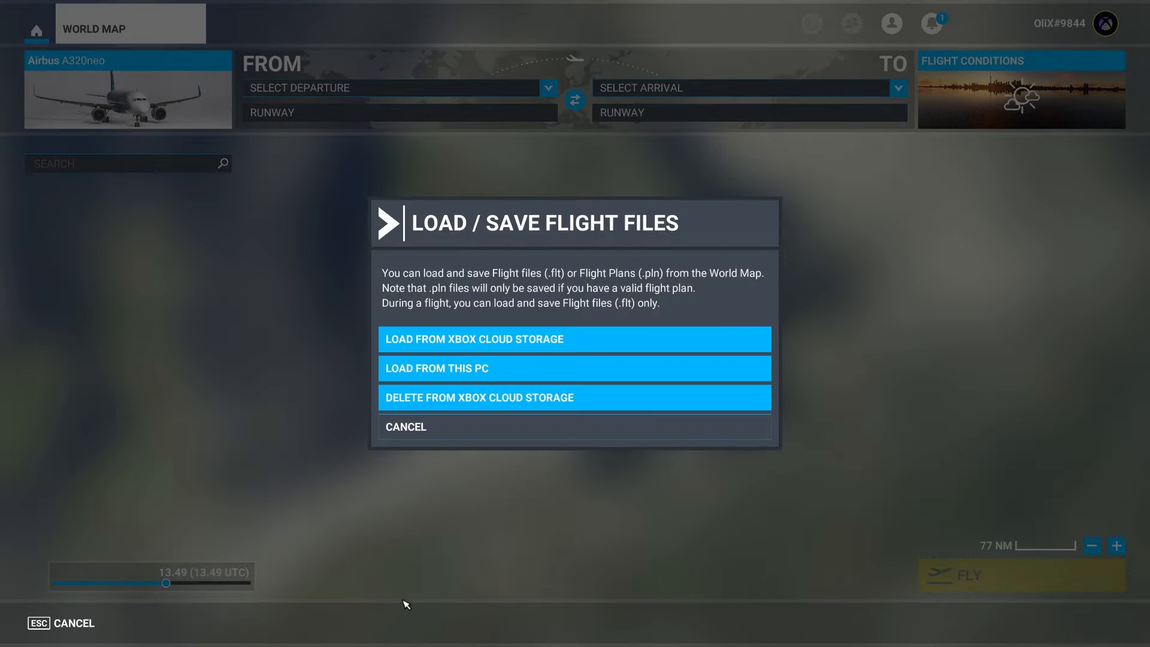
click(441, 374)
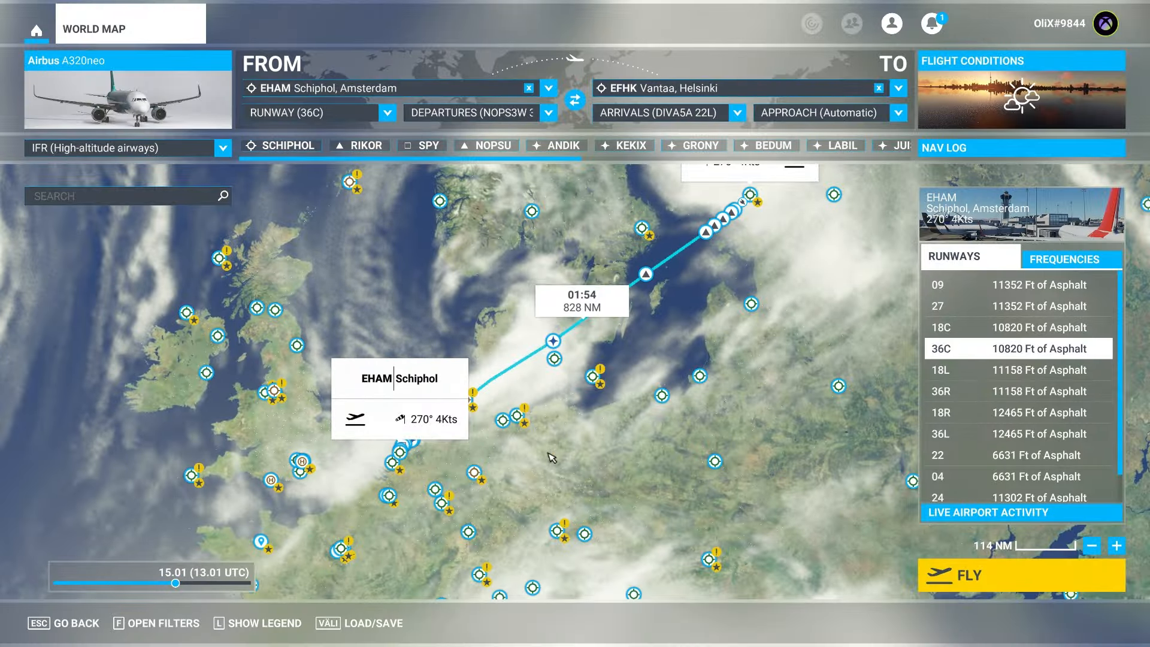
- Inspect the loaded route from Schiphol to Vantaa and set the EFHK arrival procedure to DIVA5R 04R
drag(397, 495, 490, 417)
scroll(490, 420, up, 5)
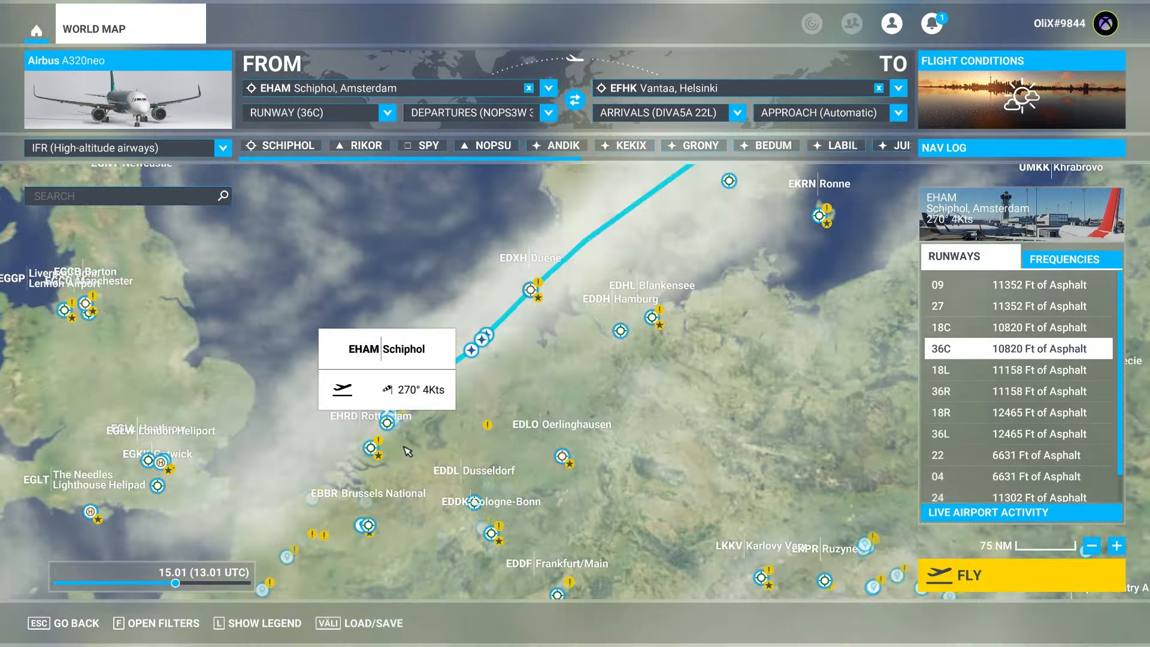
scroll(542, 425, up, 6)
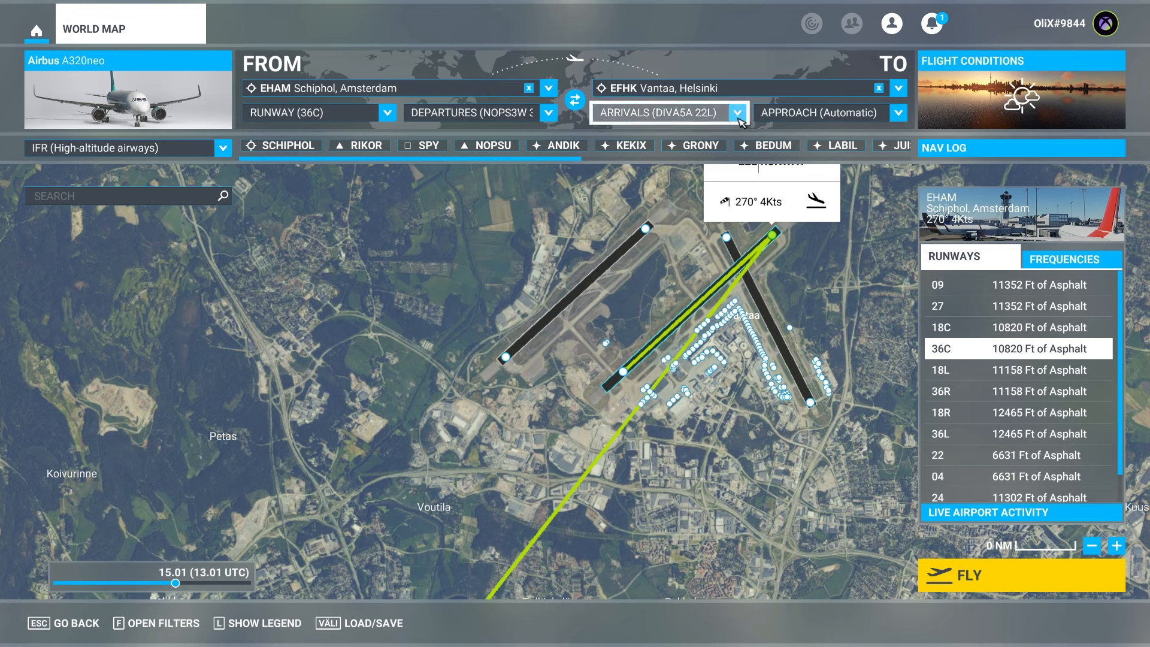
click(671, 112)
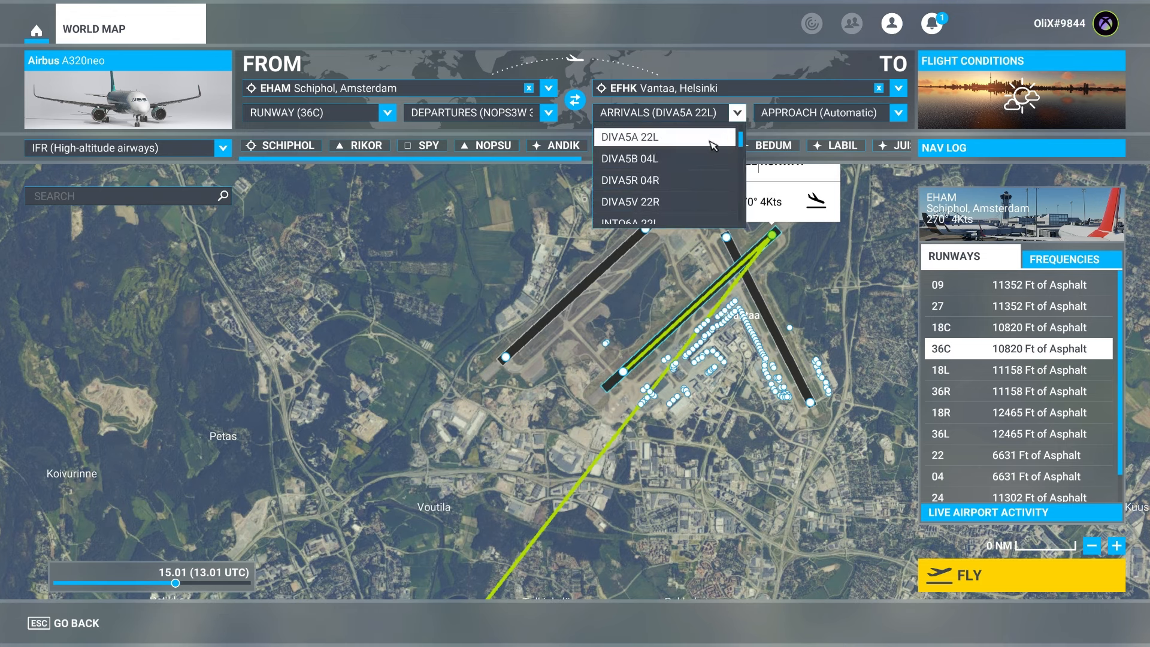
click(681, 161)
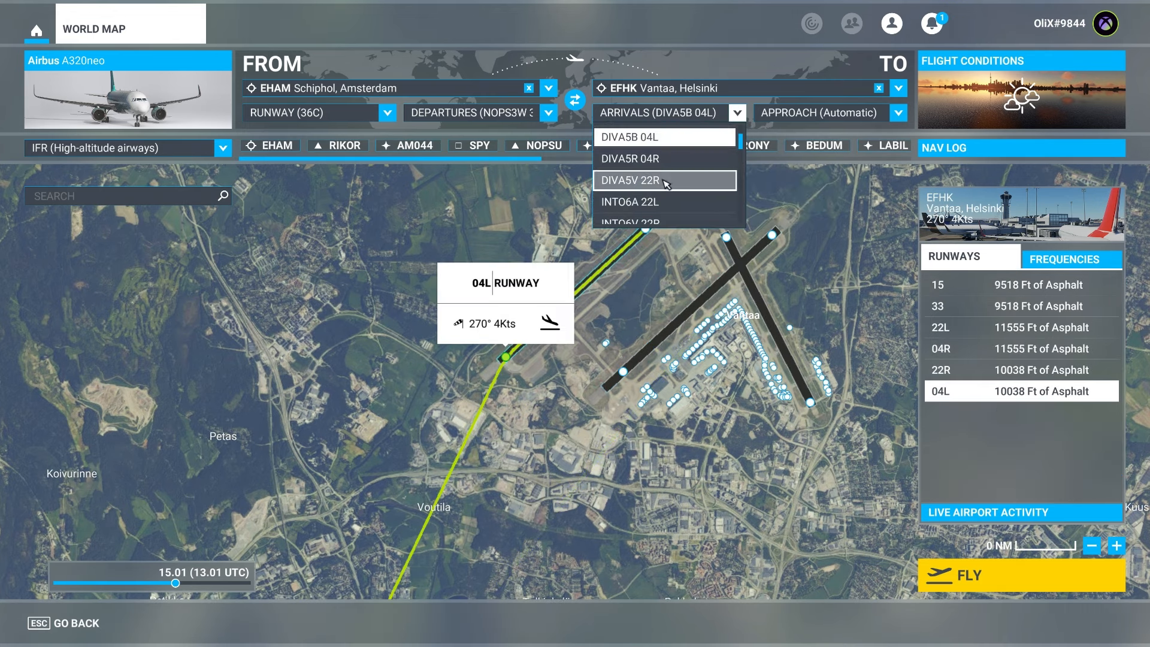
click(674, 168)
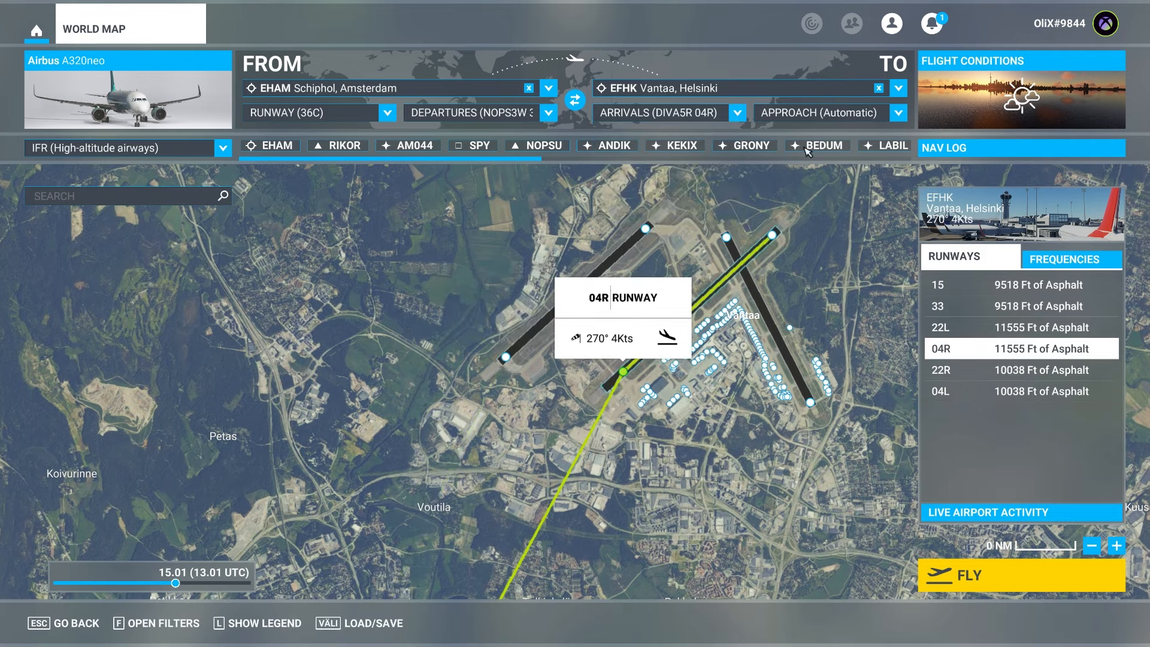
- Set the EFHK approach to ILS 04R
scroll(661, 317, down, 5)
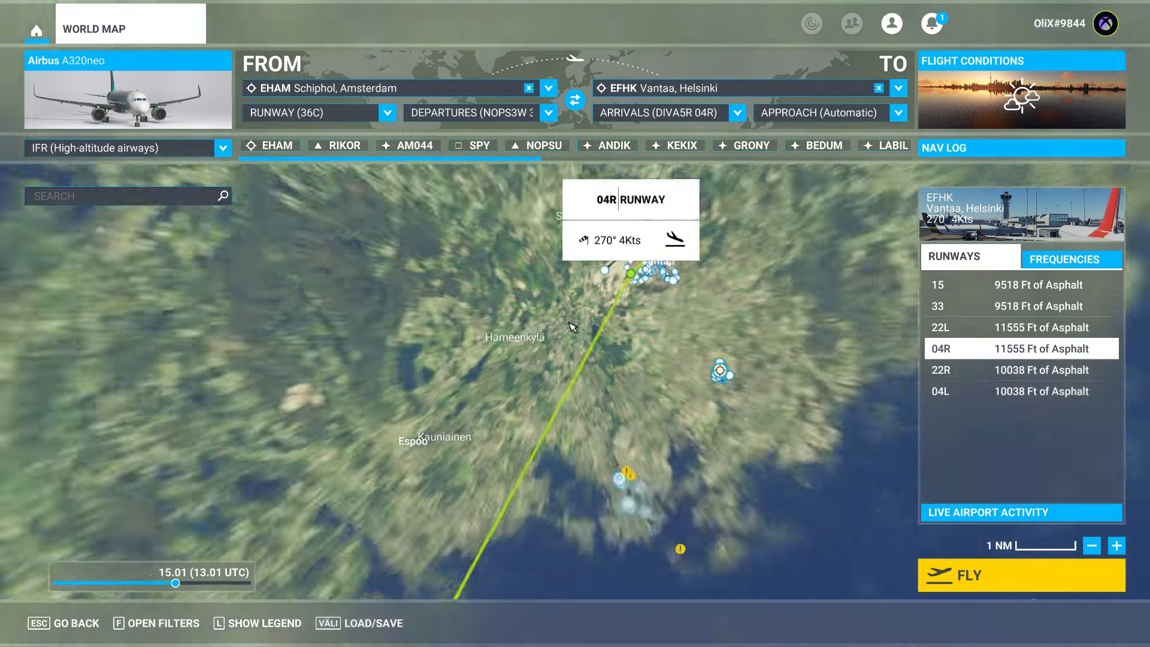
drag(573, 328, 698, 209)
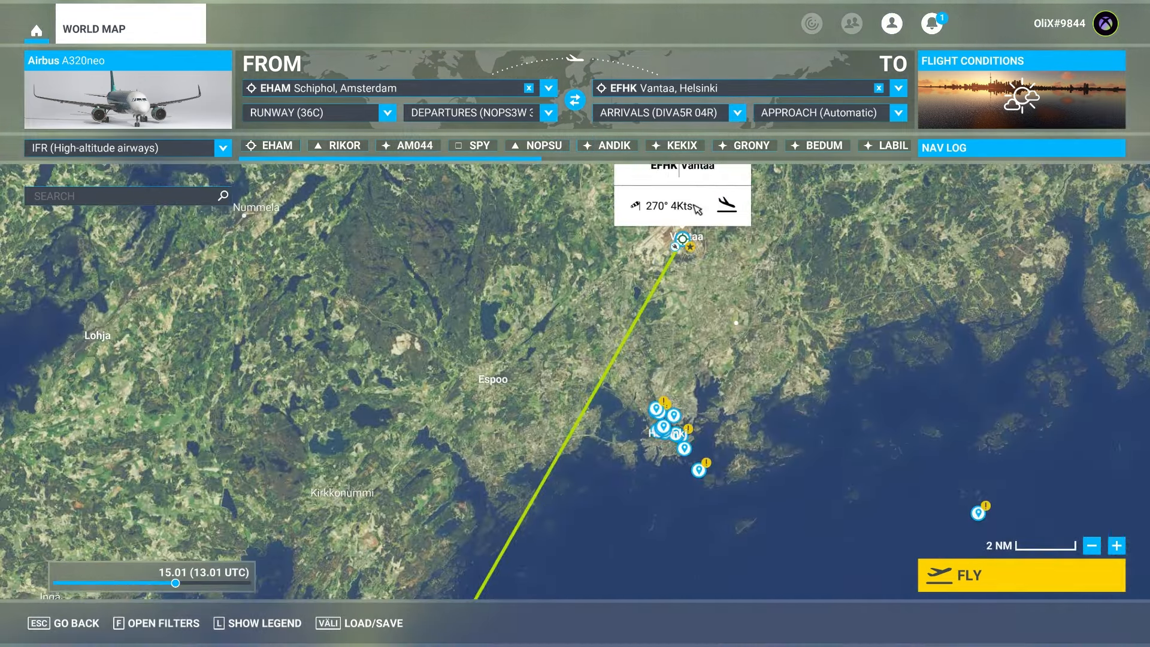
click(796, 120)
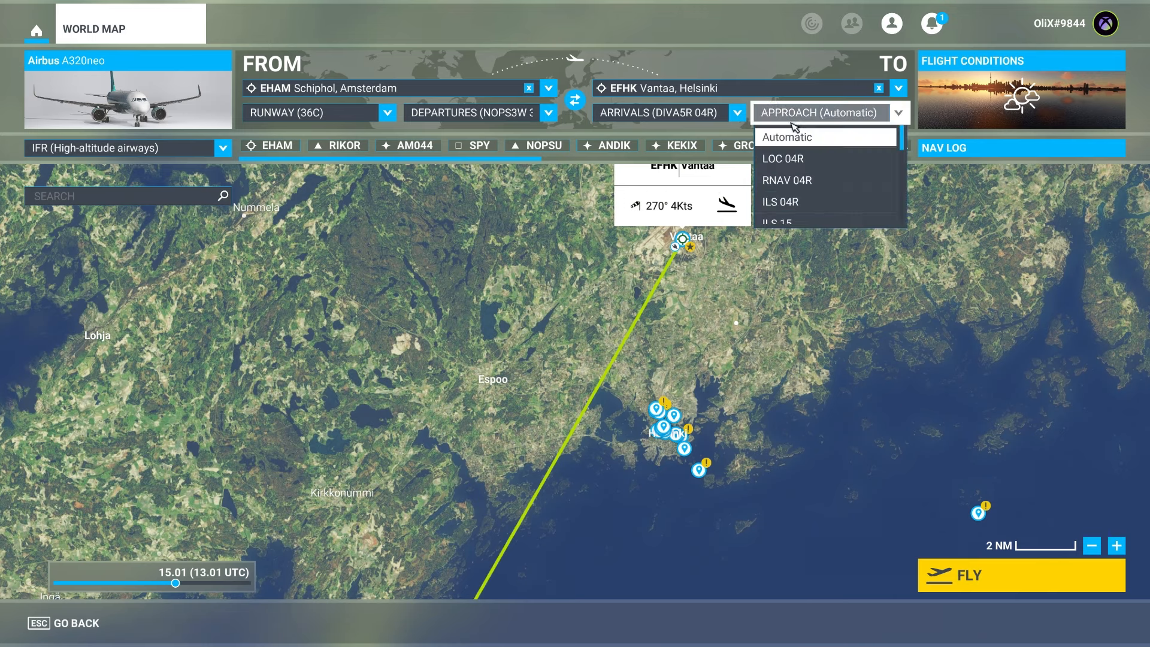
click(787, 208)
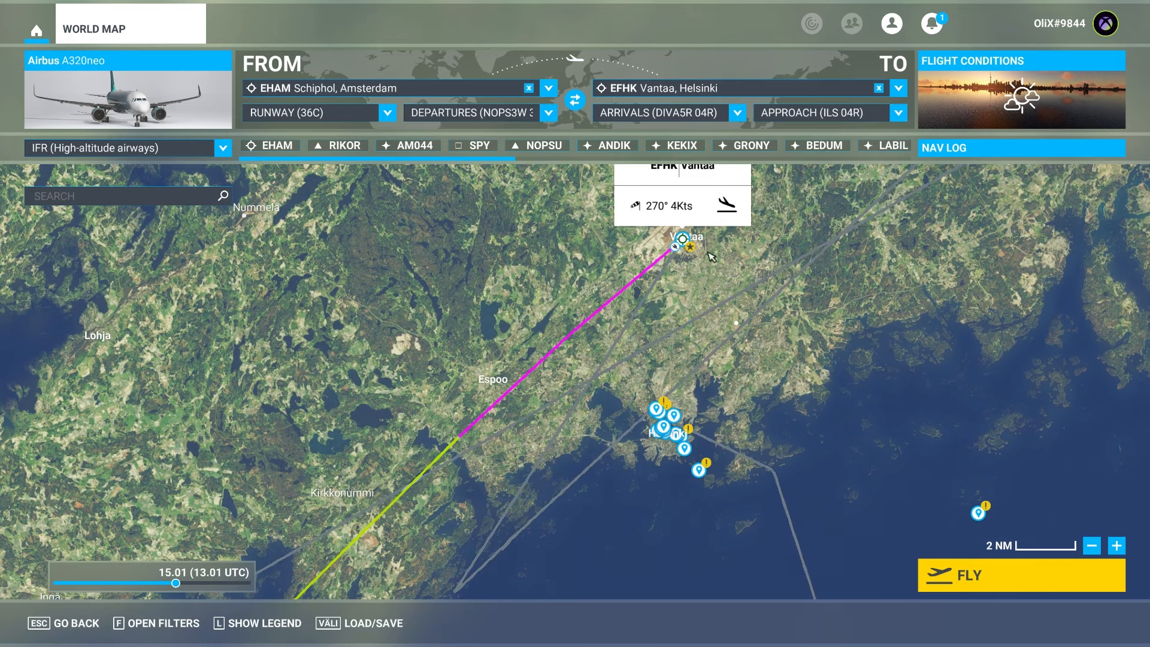
- Examine the updated route on the map from the ILS 04R approach at Helsinki back to Amsterdam
drag(467, 460, 580, 308)
scroll(411, 403, down, 5)
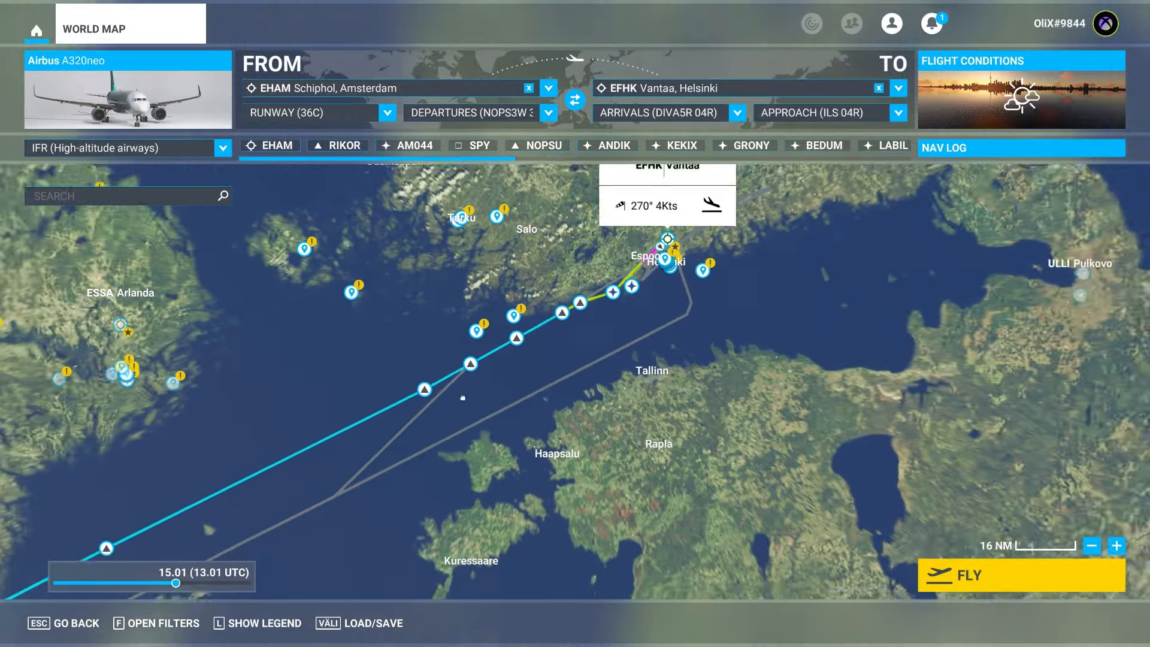
drag(463, 398, 599, 354)
scroll(598, 354, down, 2)
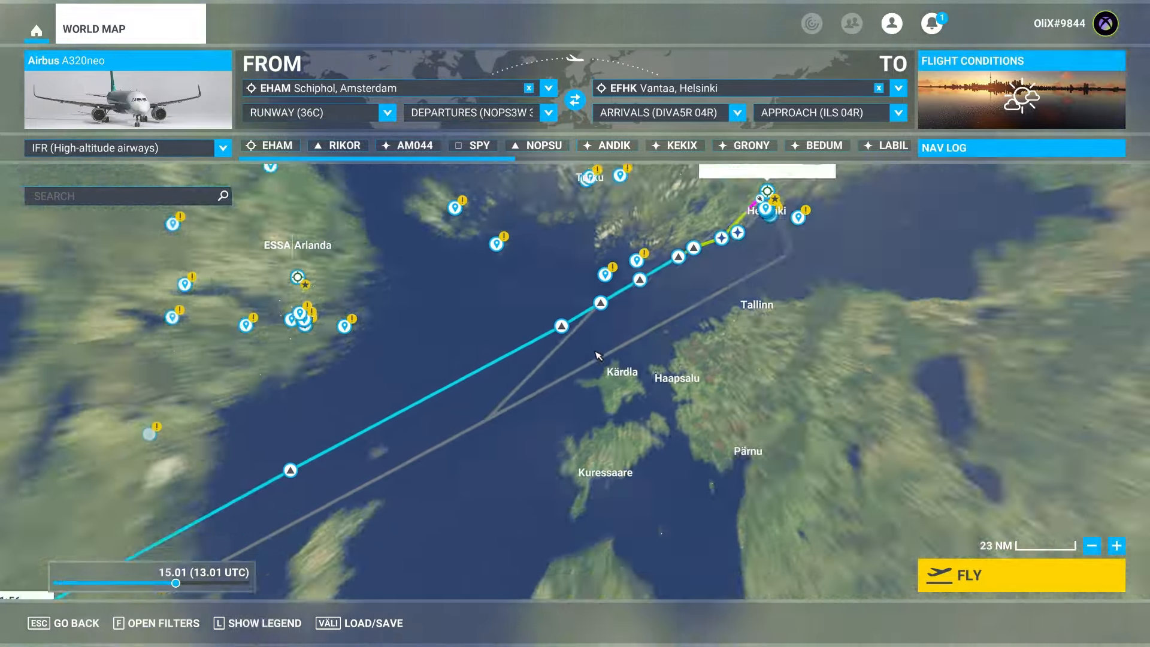
drag(462, 416, 625, 356)
scroll(627, 355, down, 1)
scroll(627, 355, down, 3)
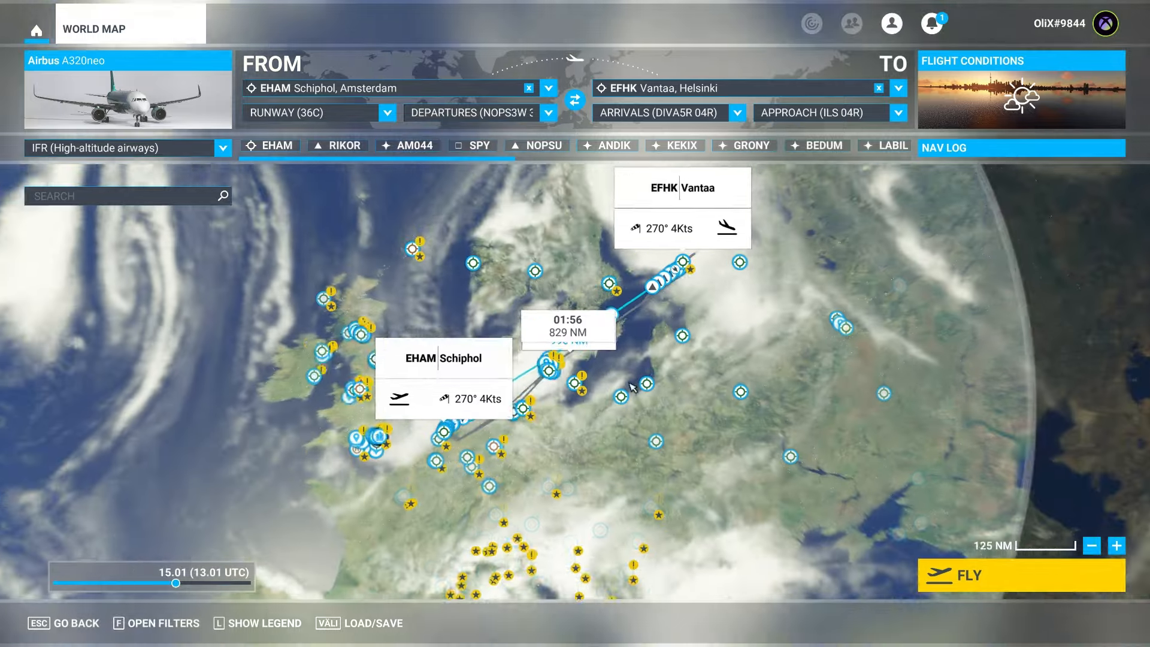